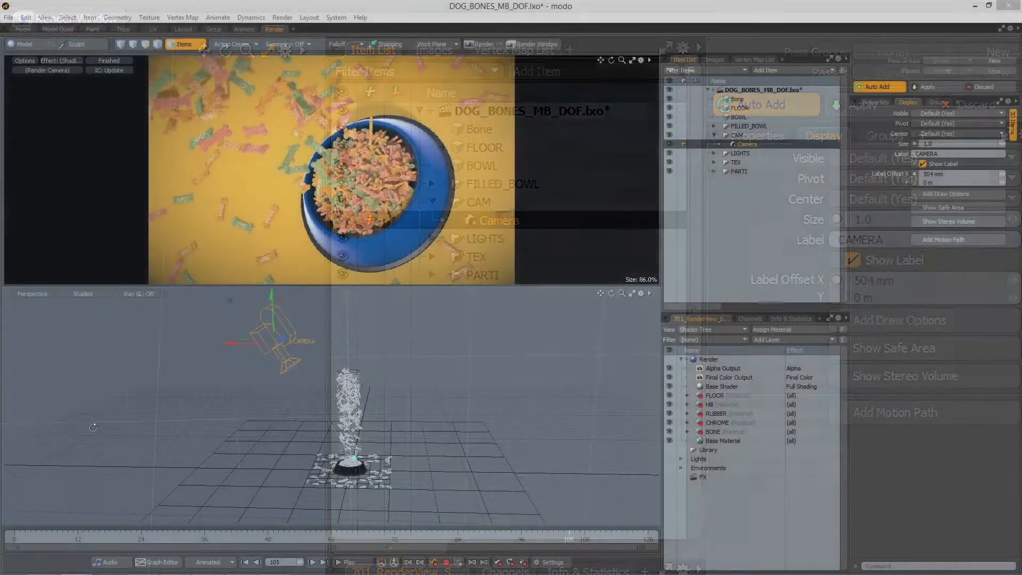
Try moving the camera along its own axis and rotating it in the perspective view
alt+drag(93, 428, 269, 334)
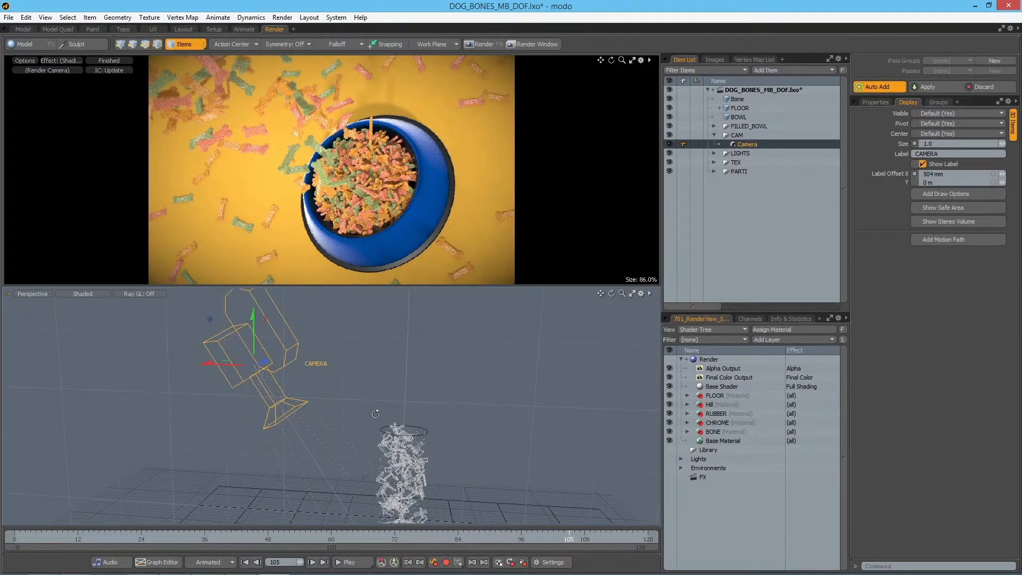
alt+drag(375, 413, 352, 417)
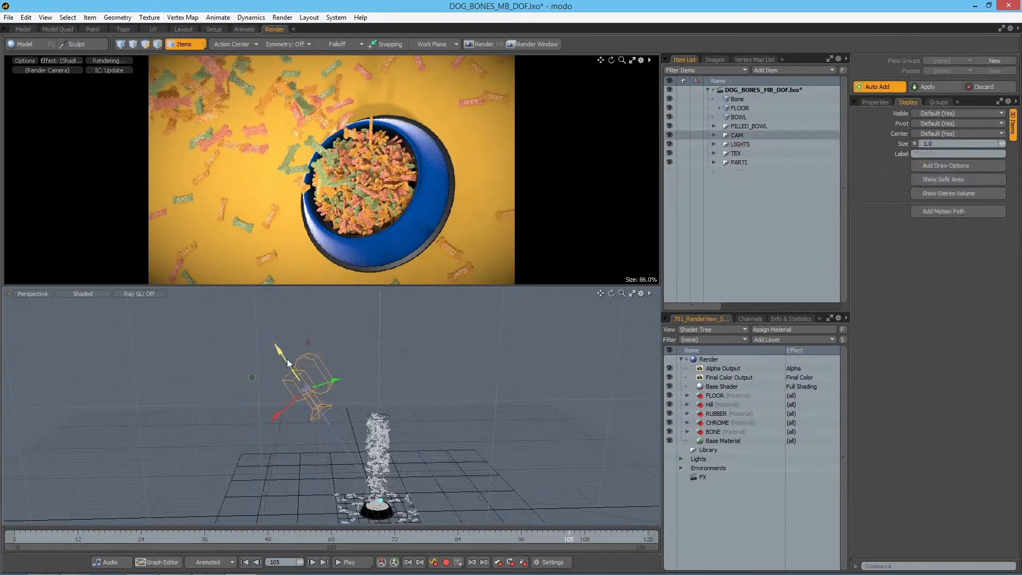
drag(287, 363, 312, 349)
key(e)
drag(260, 391, 261, 391)
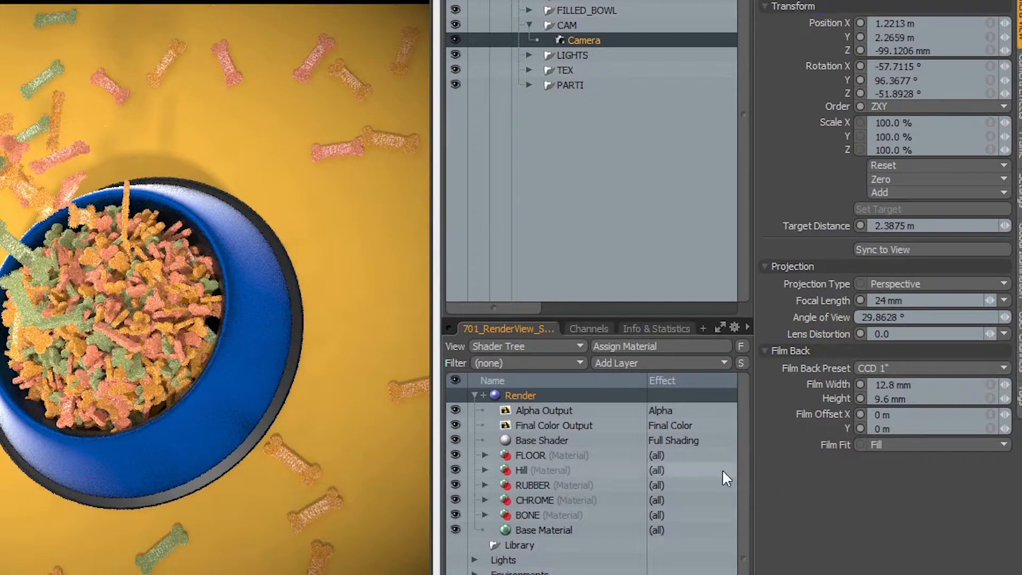
Set the camera's film back preset to CCD 4/3" DSLR
click(913, 363)
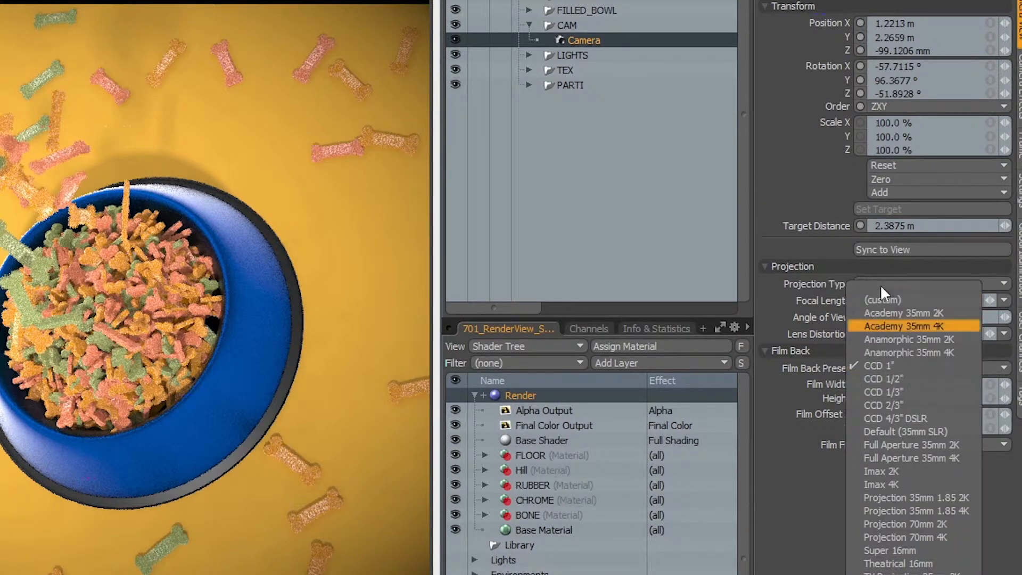
click(895, 367)
click(902, 366)
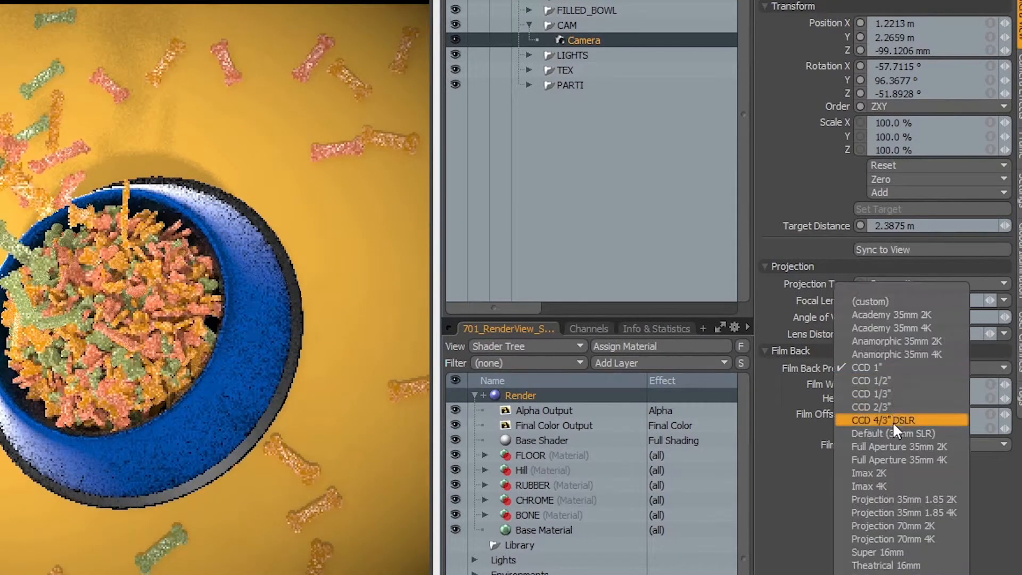
click(893, 413)
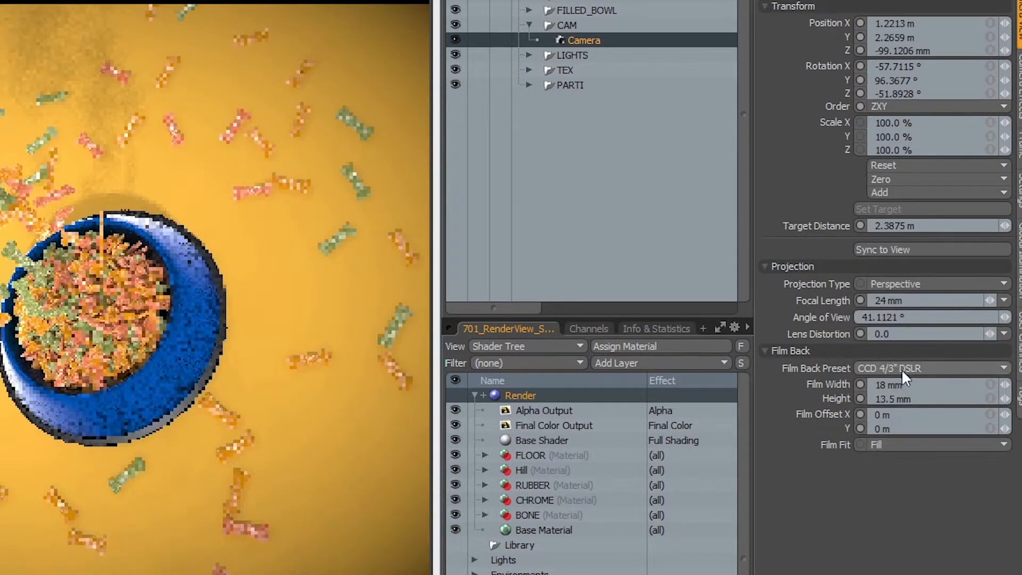
click(902, 369)
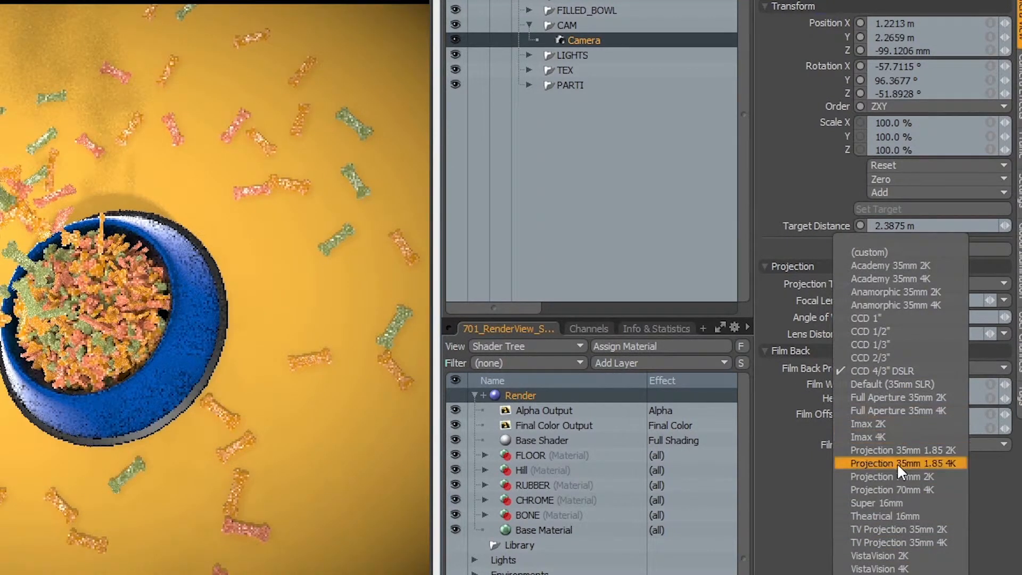
key(Escape)
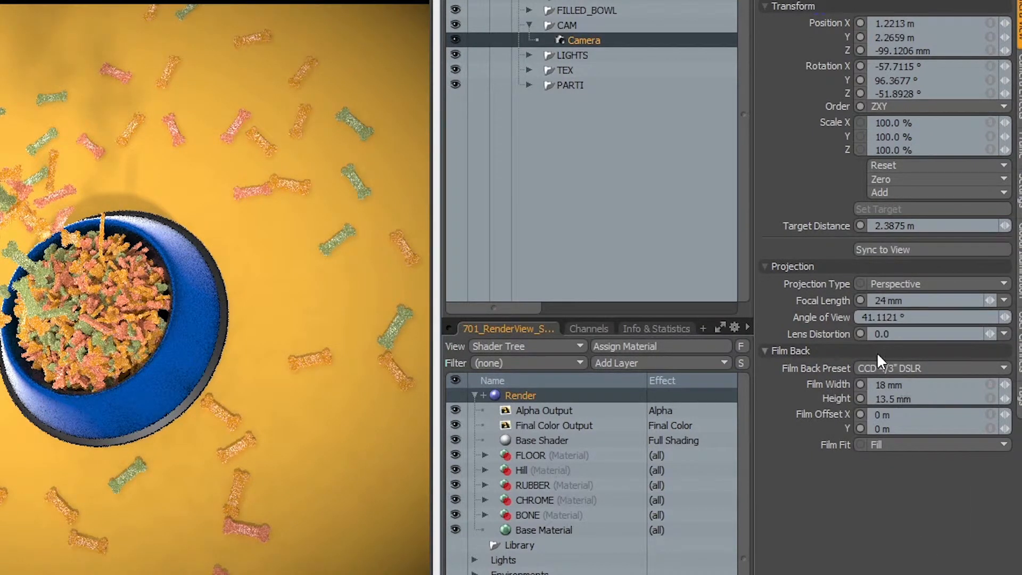
Try a 50 mm focal length on the camera and return it to 24 mm
click(911, 318)
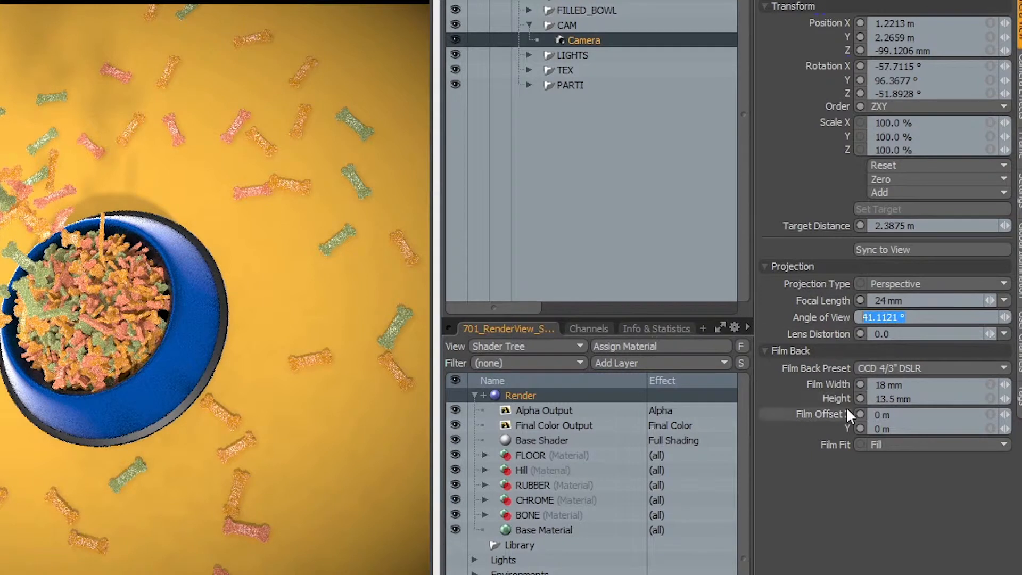
click(920, 301)
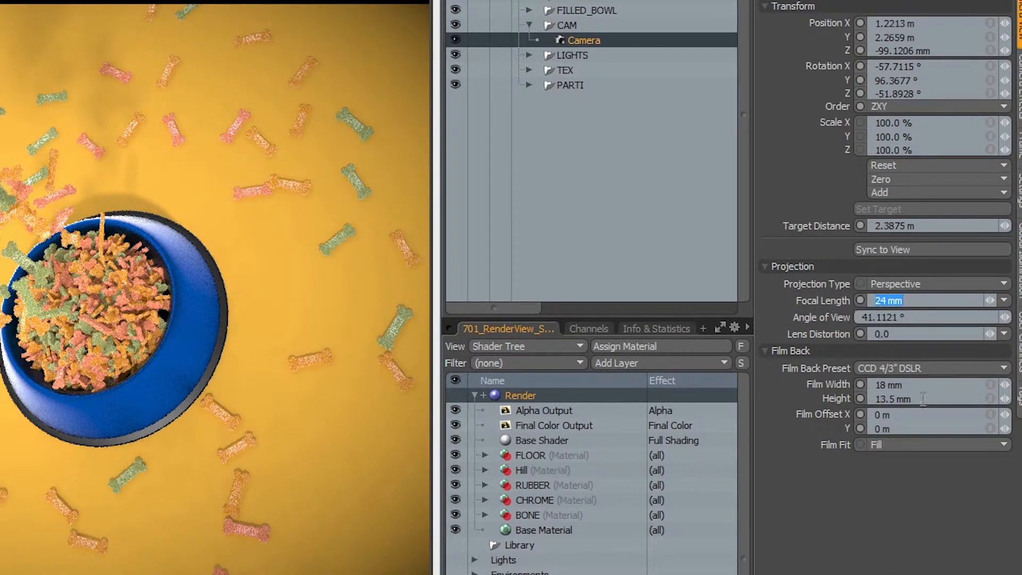
click(541, 394)
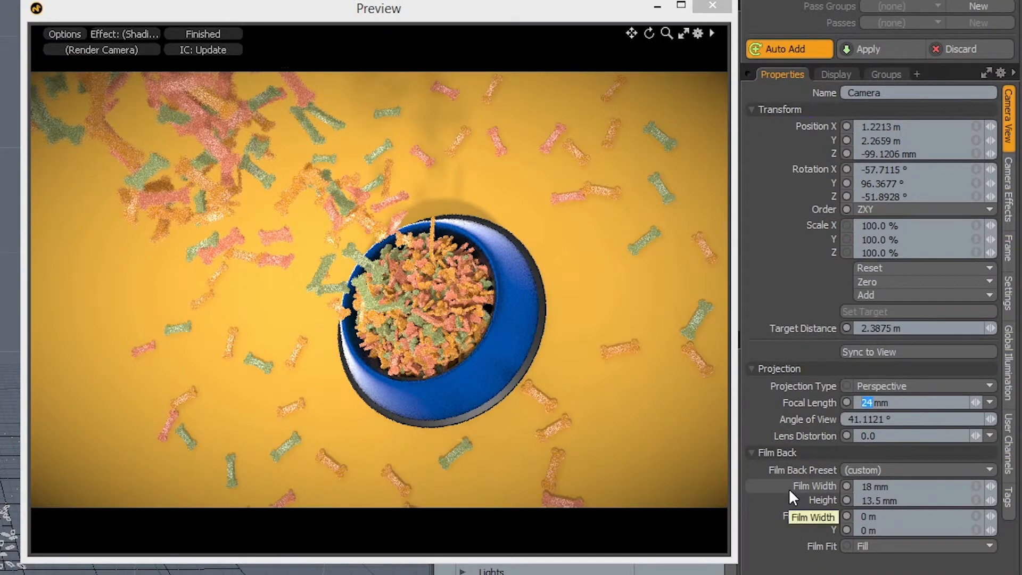
text(50)
key(Return)
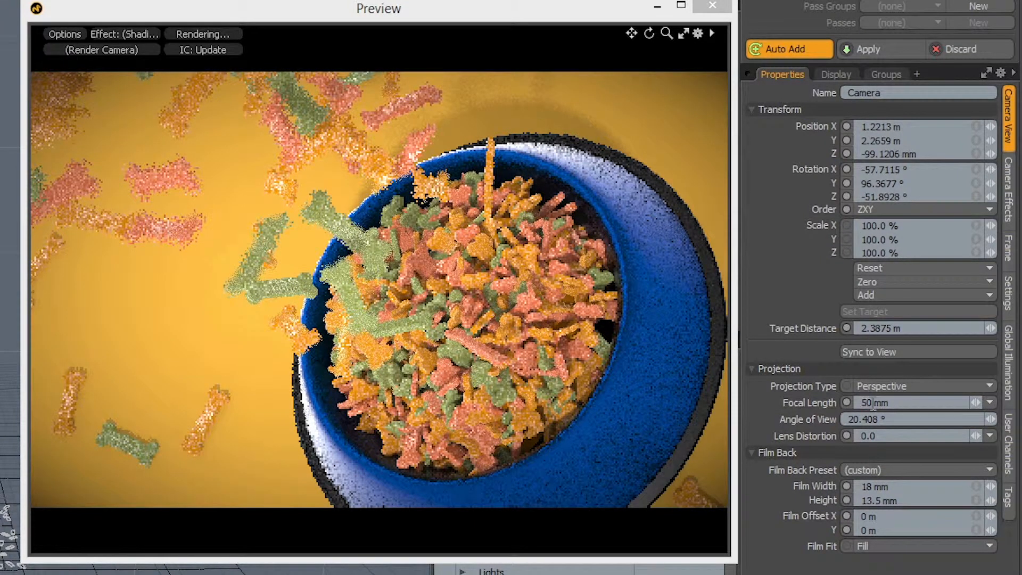
text(84)
key(Return)
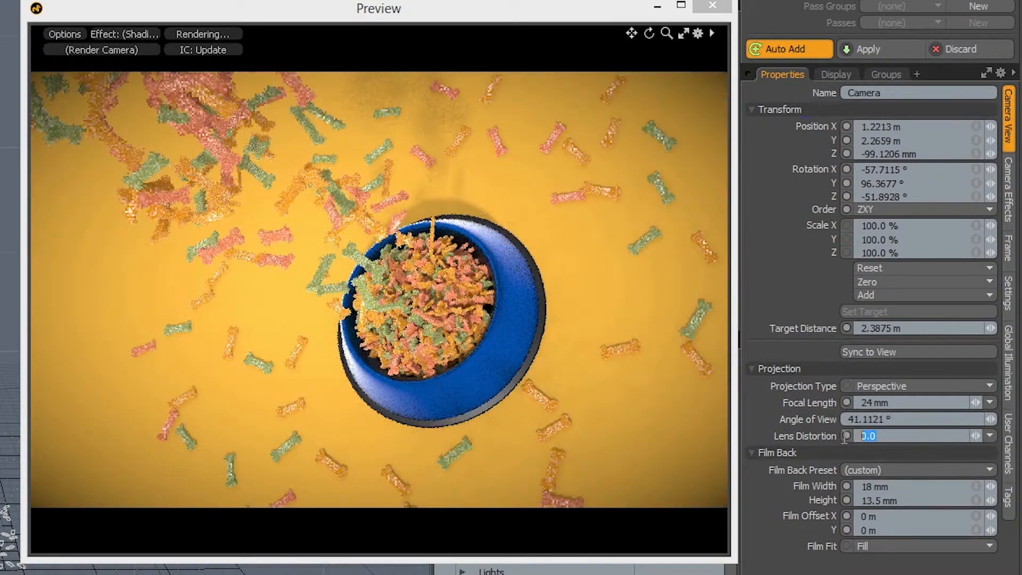
Try lens distortion values of 0.3 and -0.3 on the camera
click(846, 436)
text(0.)
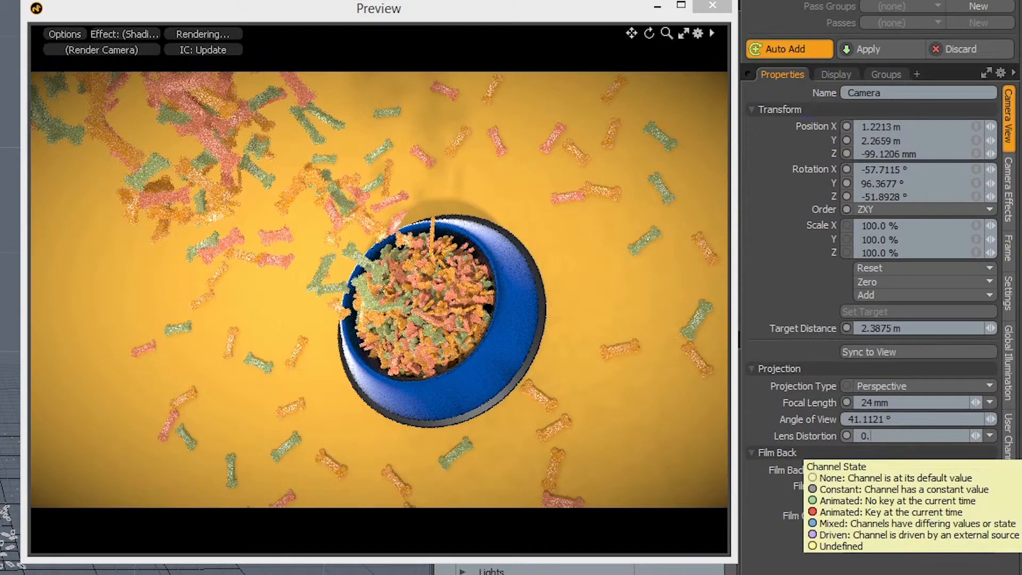
text(3)
key(Return)
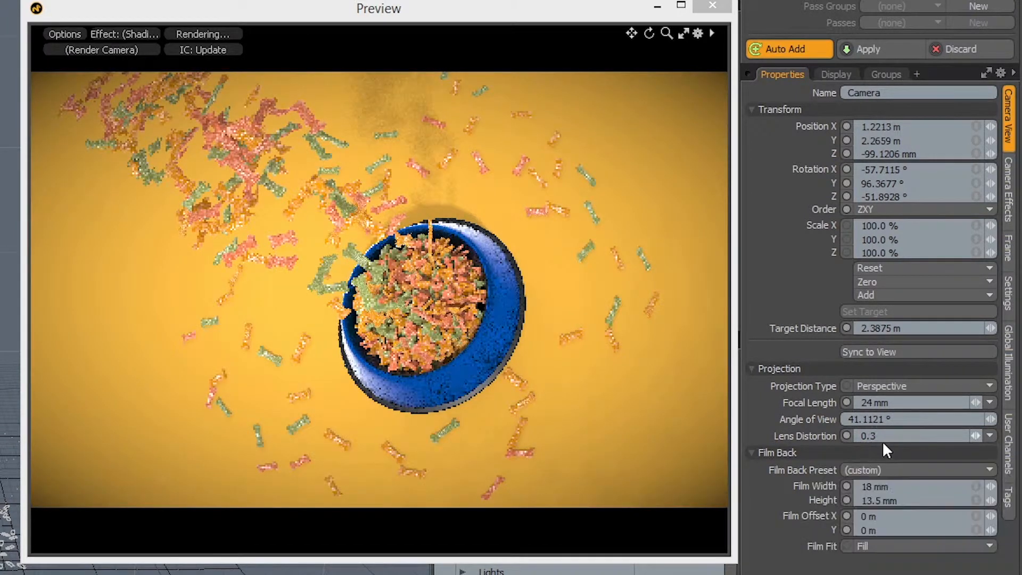
click(866, 439)
text(-0.)
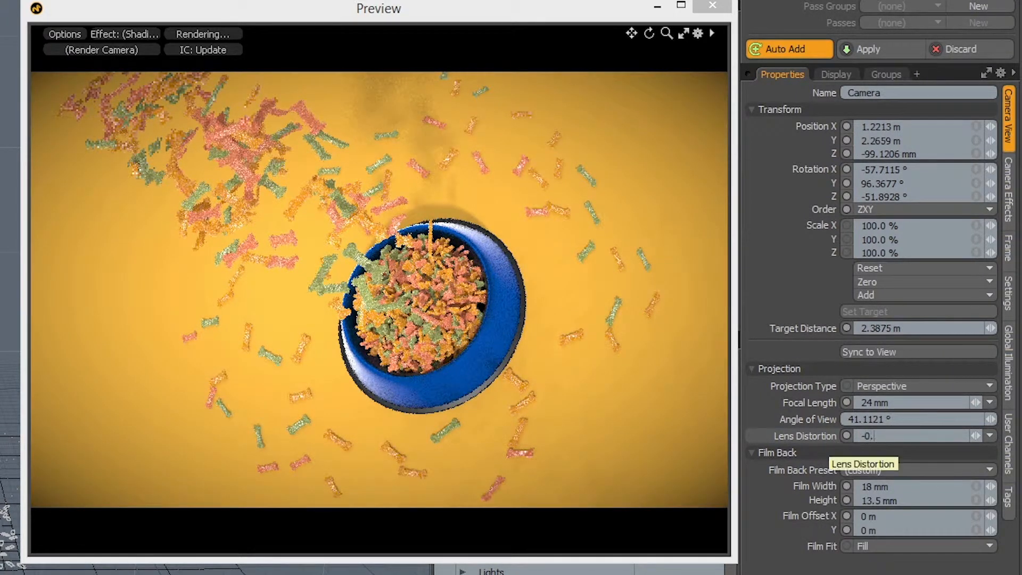
text(3)
key(Return)
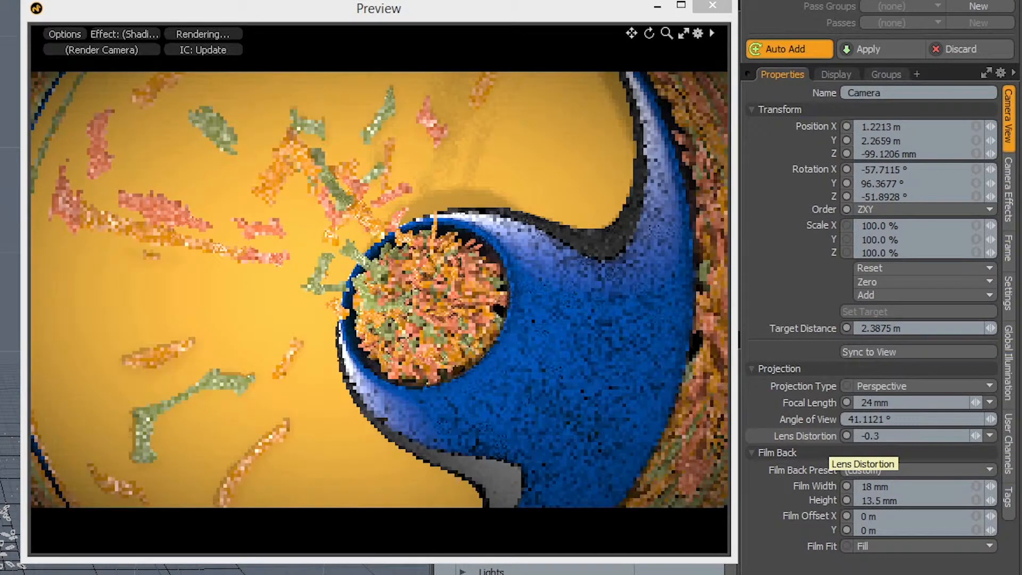
Set the camera's lens distortion to -0.1
click(873, 438)
text(-0.1)
key(Return)
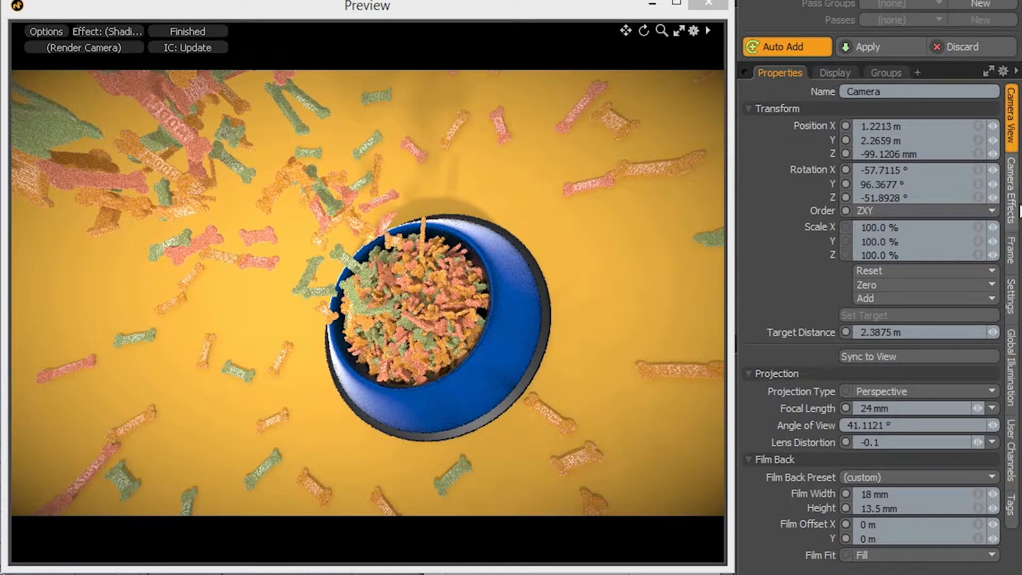
Enable depth of field for the camera and set its F-Stop to 1.4
click(1011, 200)
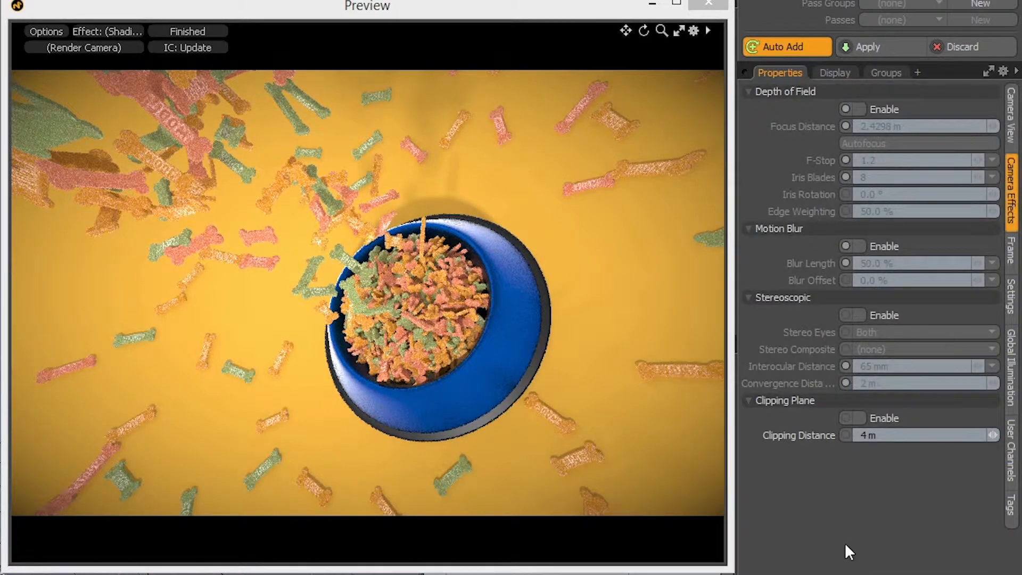
click(859, 109)
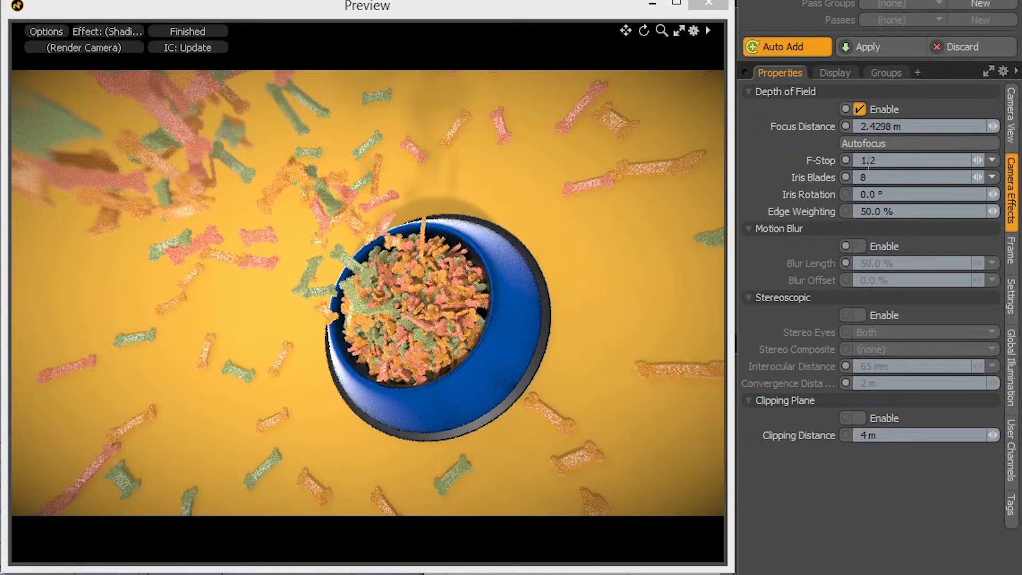
click(881, 160)
text(.5)
key(Return)
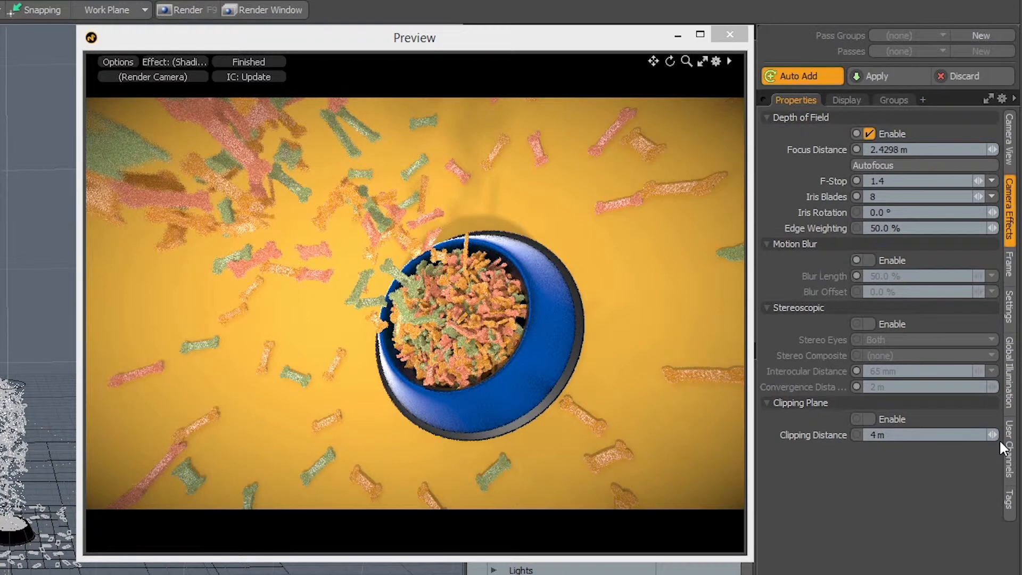
Enable motion blur for the camera and in the preview, and switch on the camera's Stereoscopic option
click(876, 260)
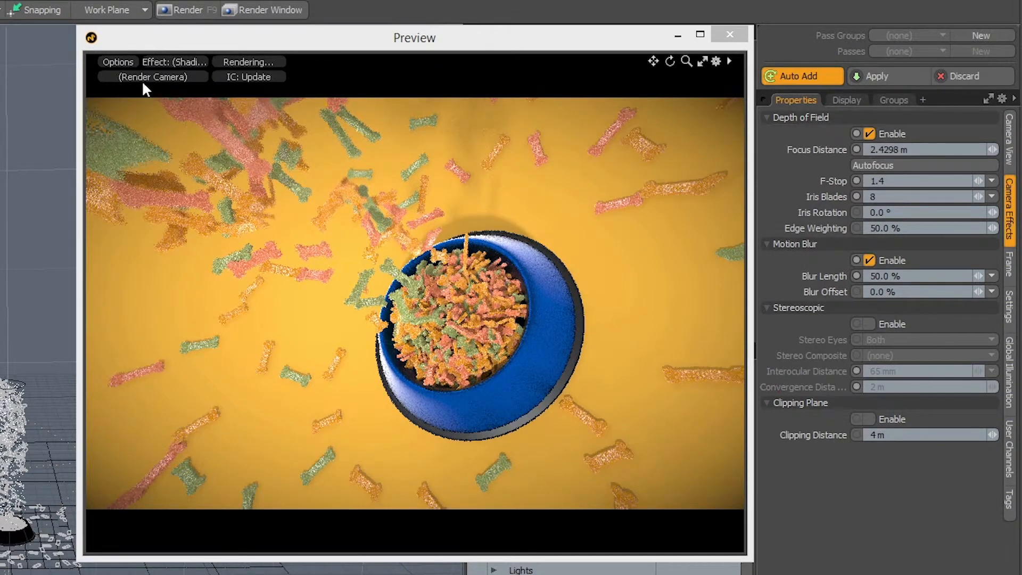
click(119, 62)
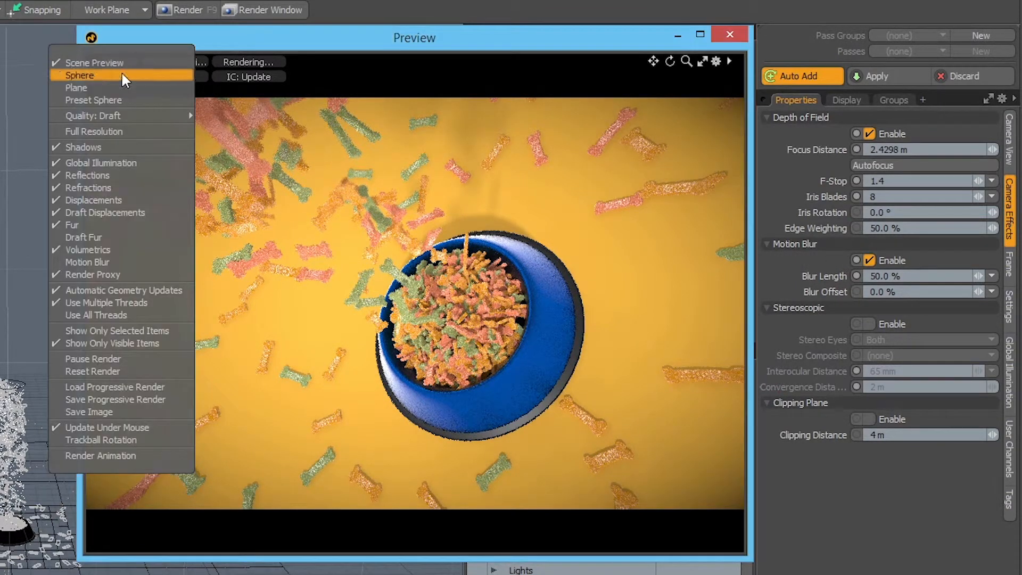
click(119, 260)
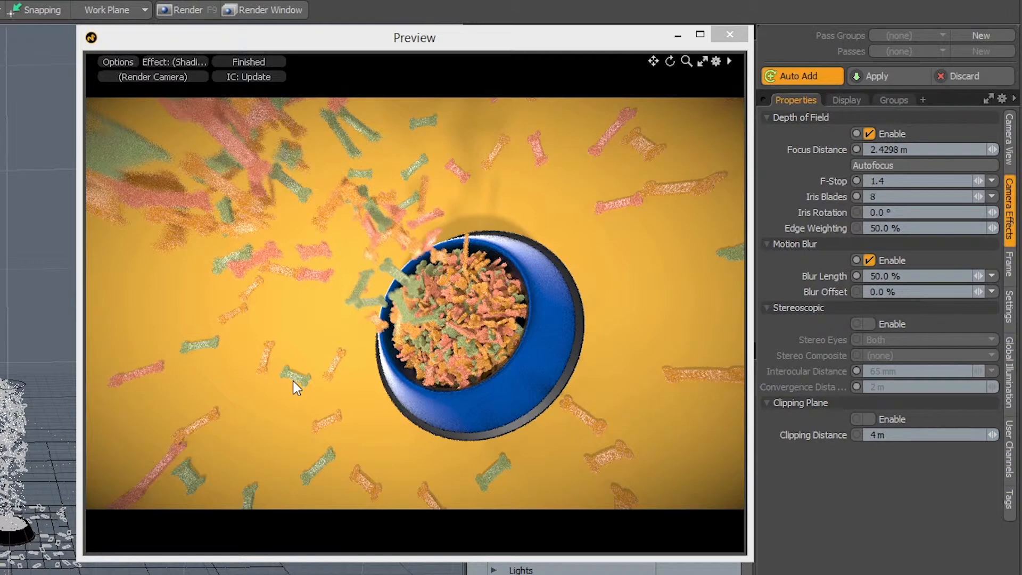
click(869, 322)
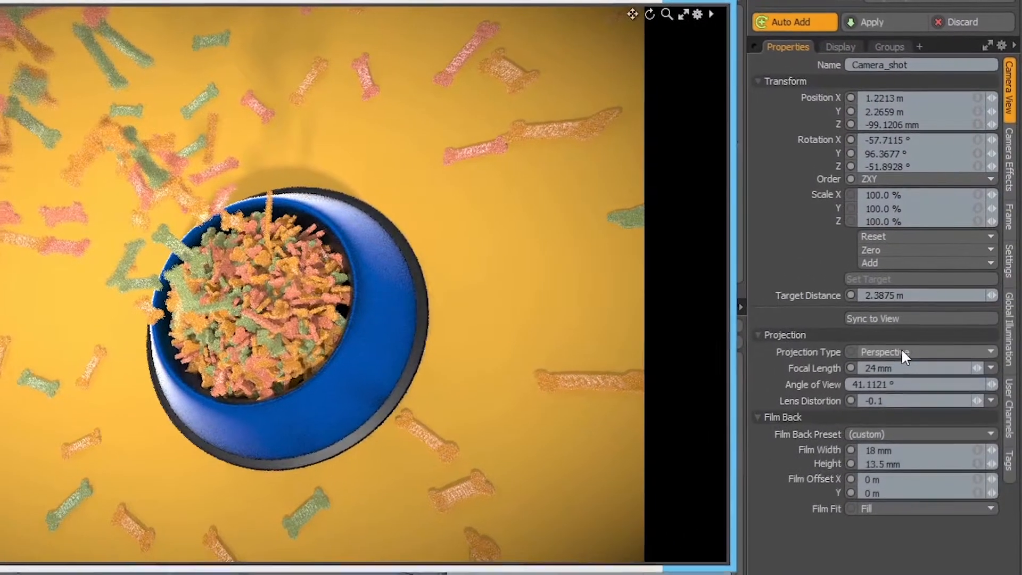
Preview the scene through Camera_Sphere_HDRI and Camera_ortho
click(929, 324)
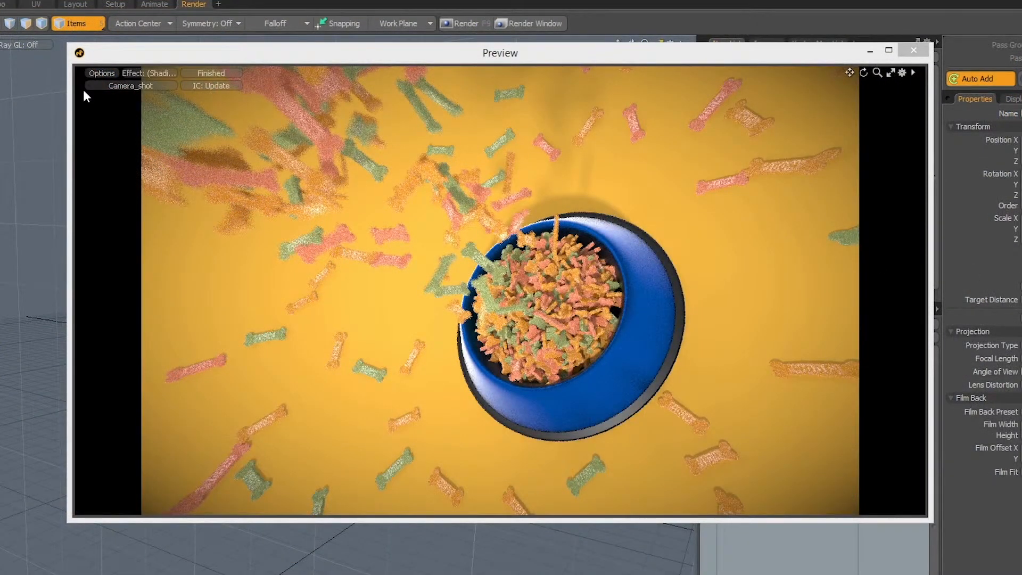
click(109, 85)
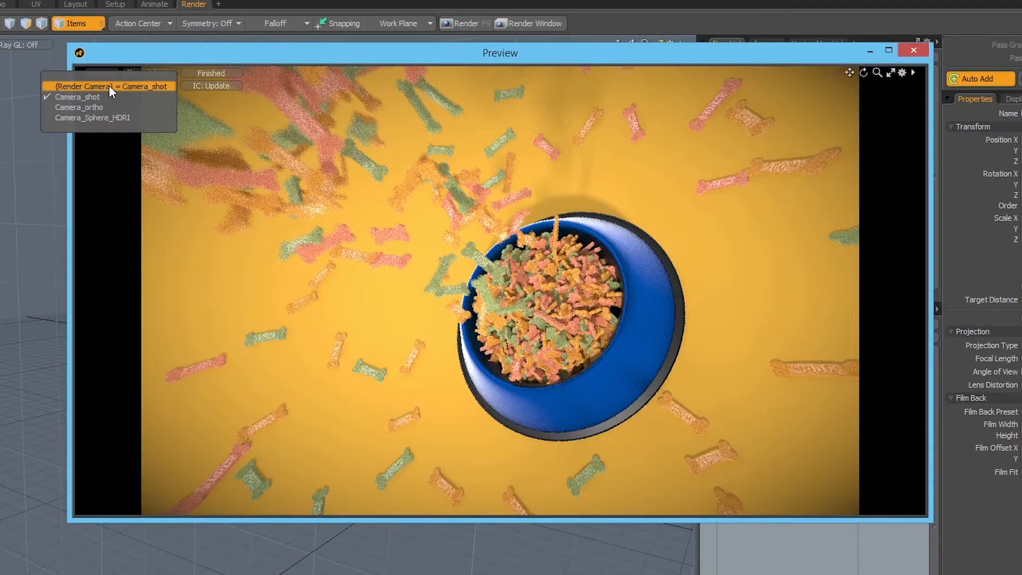
click(116, 116)
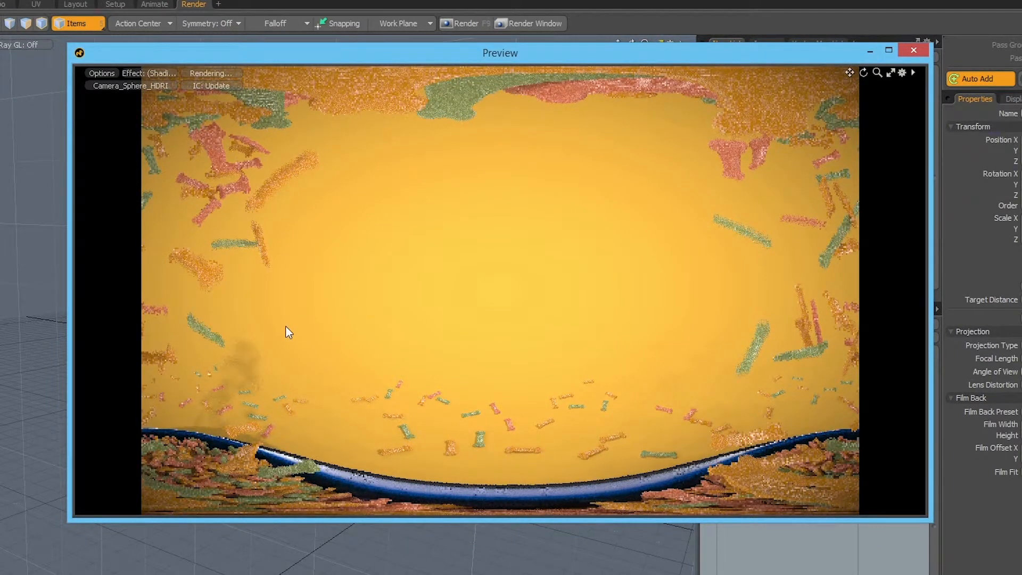
click(132, 85)
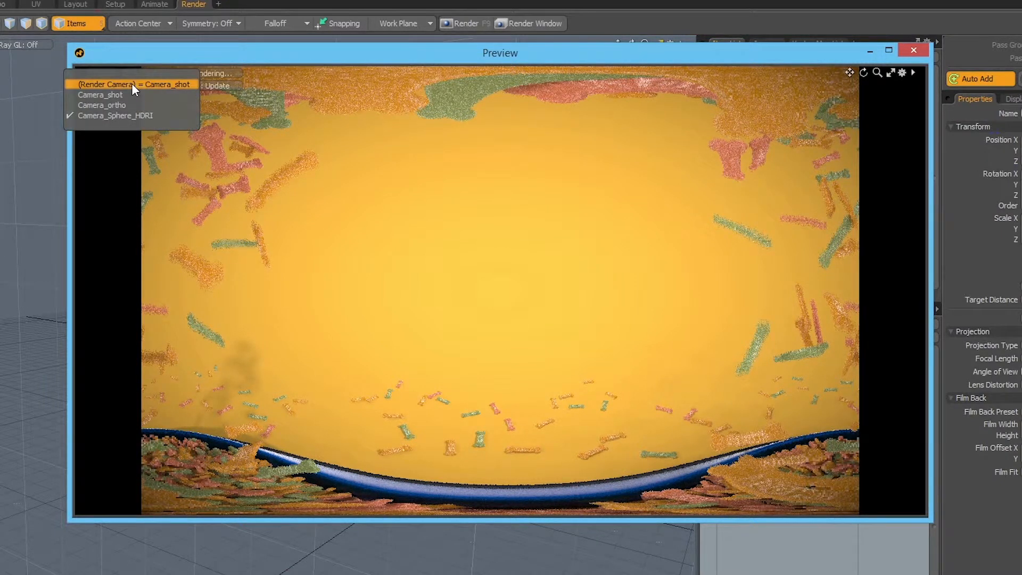
click(117, 105)
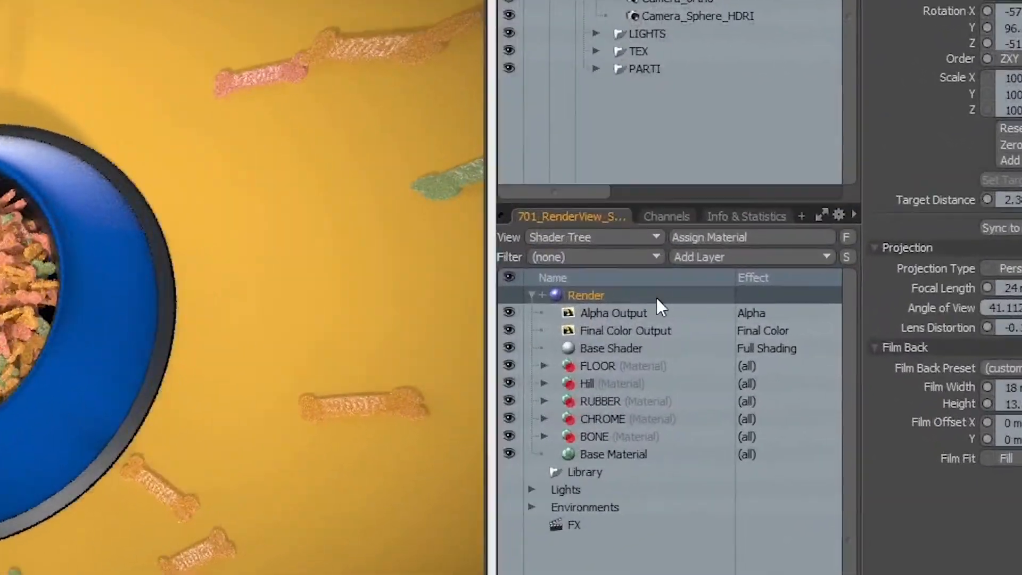
Choose Camera_shot as the render camera in the Render item's settings
click(623, 294)
click(960, 43)
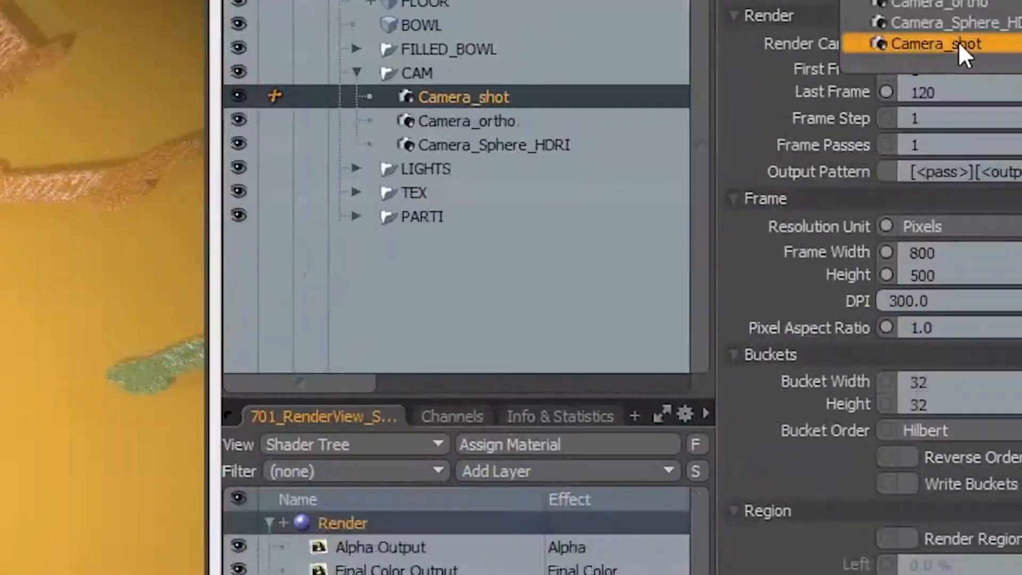
click(787, 261)
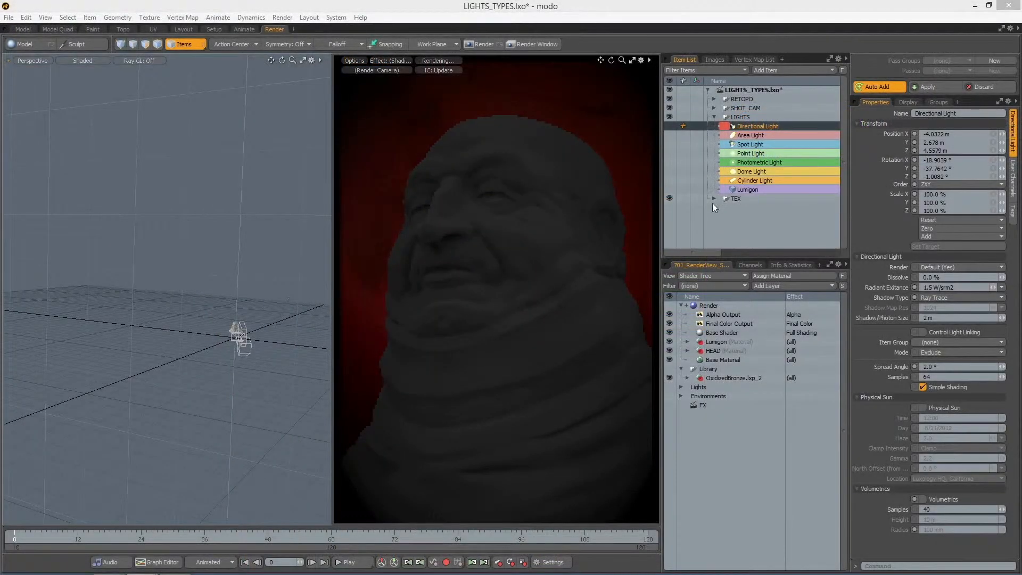
Make the Directional Light visible and set its Radiant Exitance to 3 W/srm2
click(669, 126)
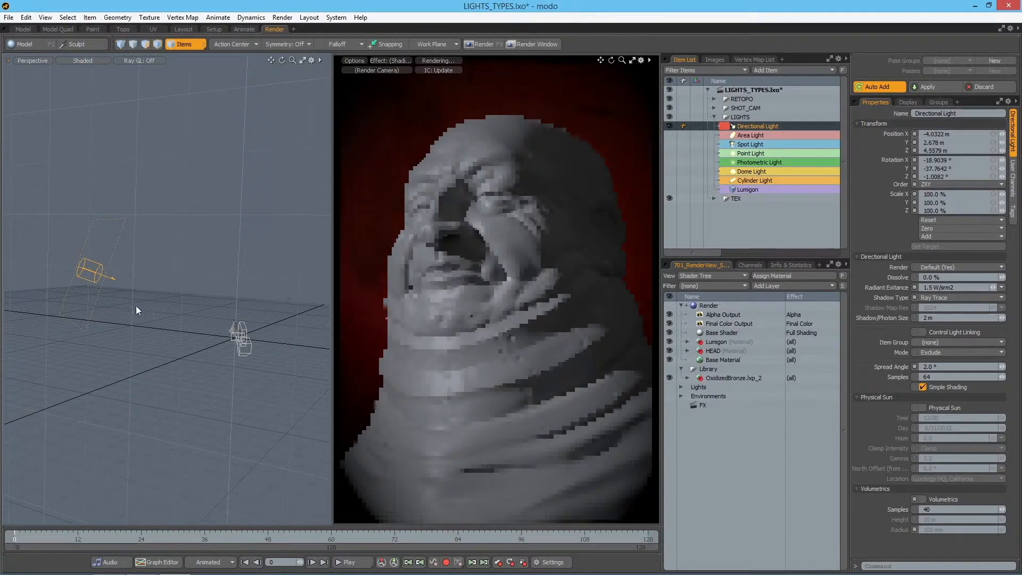
alt+drag(107, 284, 165, 232)
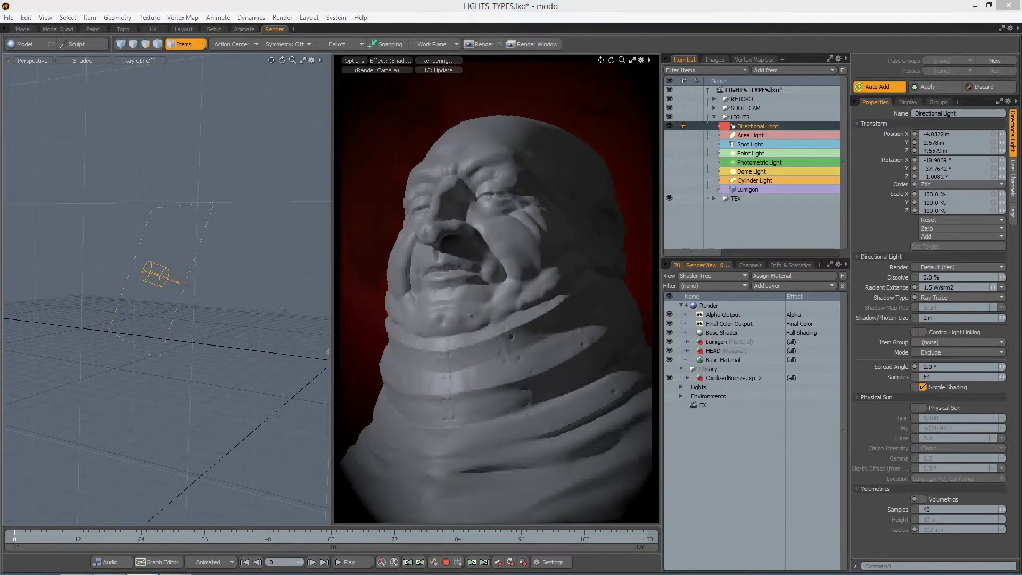
drag(923, 288, 935, 287)
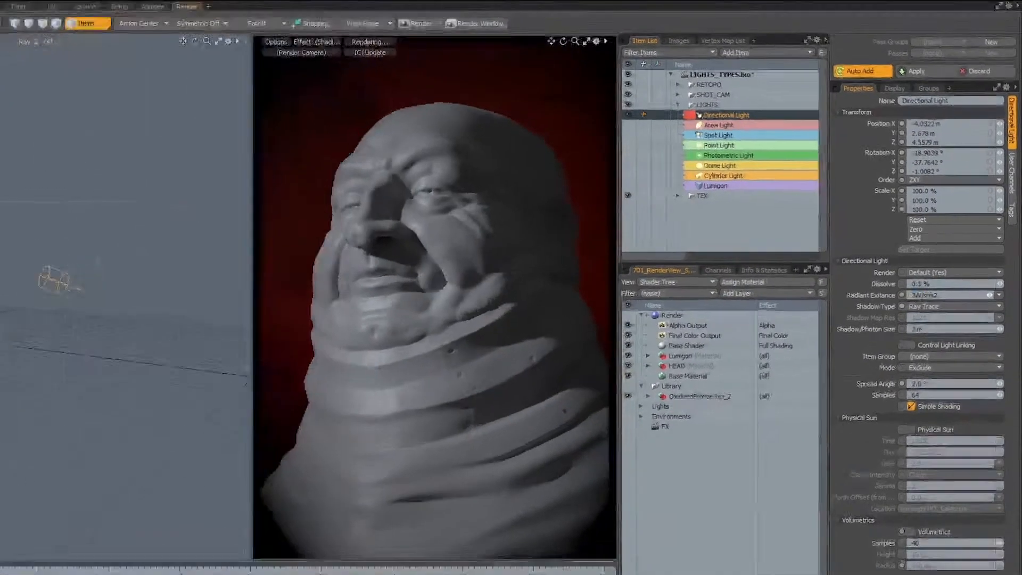
Try Radiant Exitance values of 3 and 1 W/srm2 on the Directional Light and settle on 1.5 W/srm2
text(3)
key(Return)
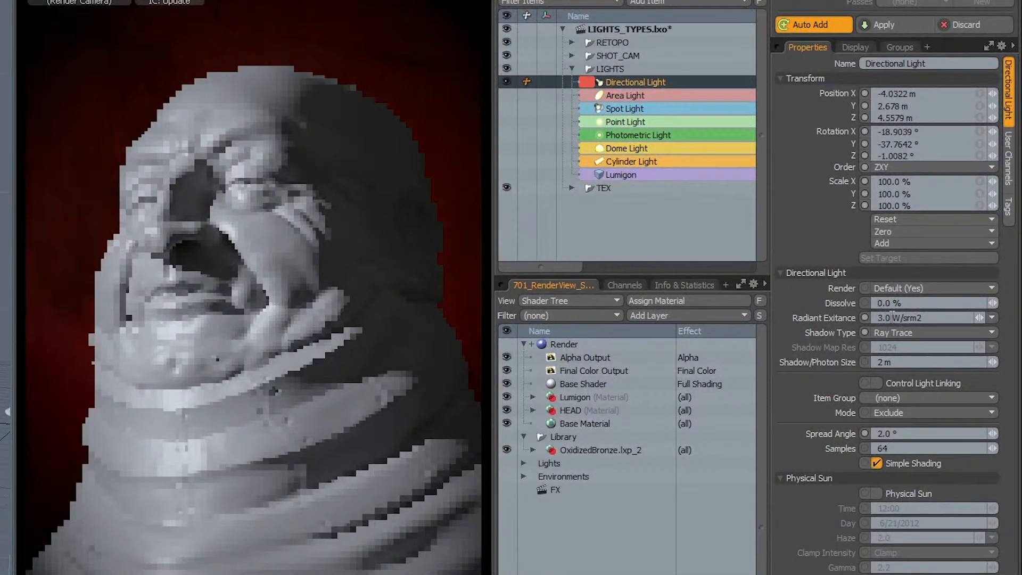
double_click(875, 318)
text(1)
key(Return)
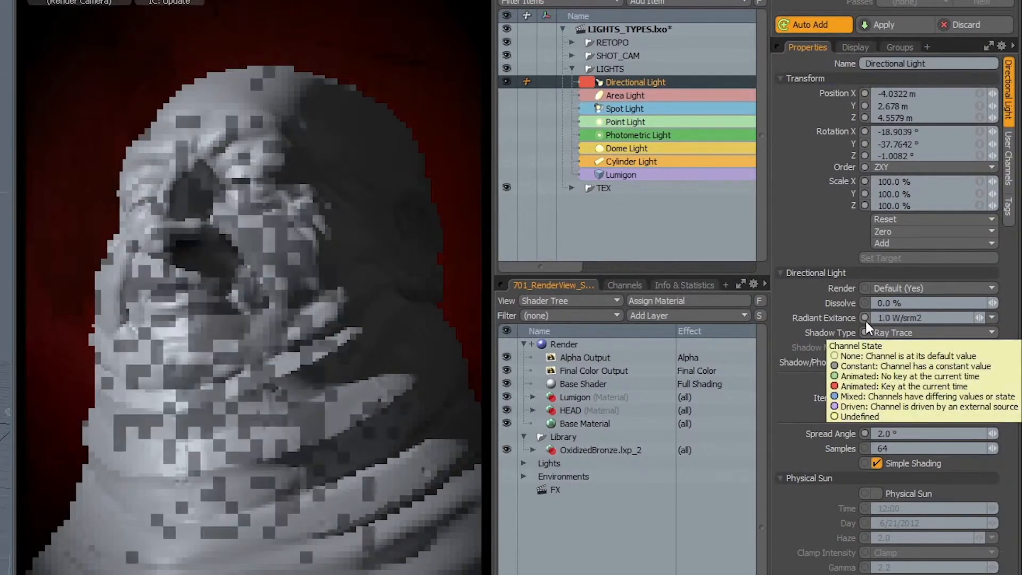
double_click(878, 318)
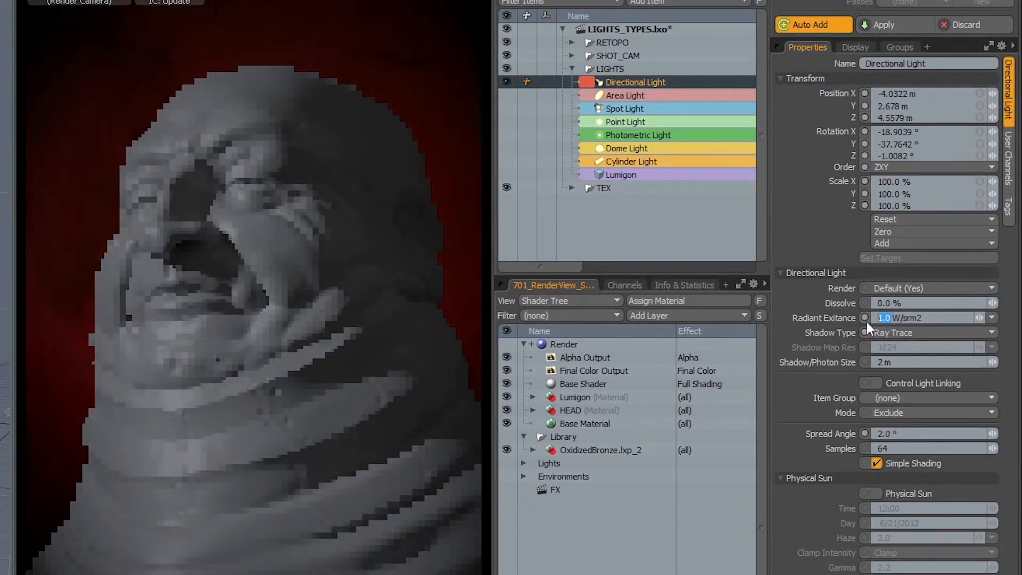
text(1.5)
key(Return)
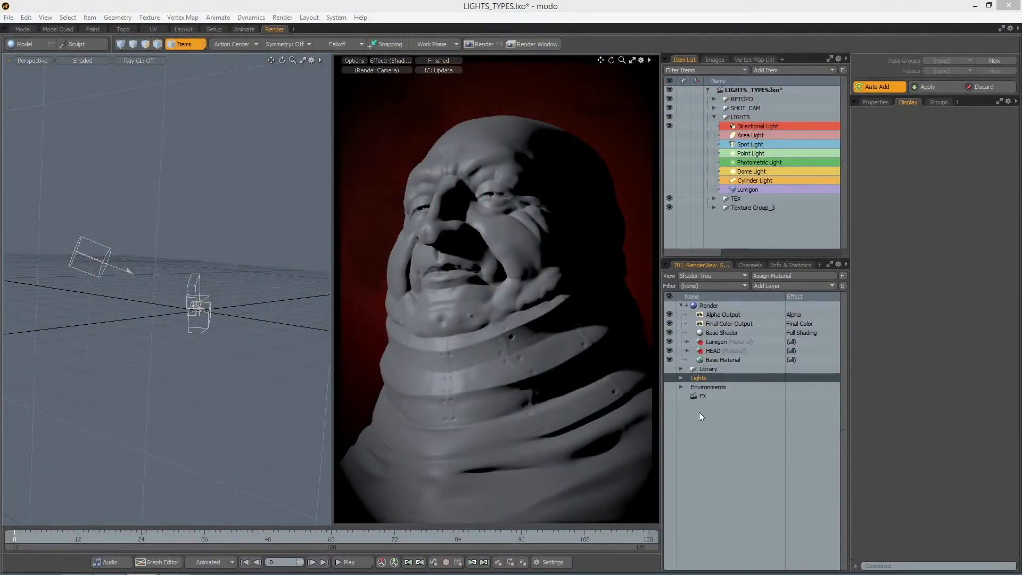
In the Directional Light's Light Material, try another light color and set the color temperature to 9800 K
click(681, 378)
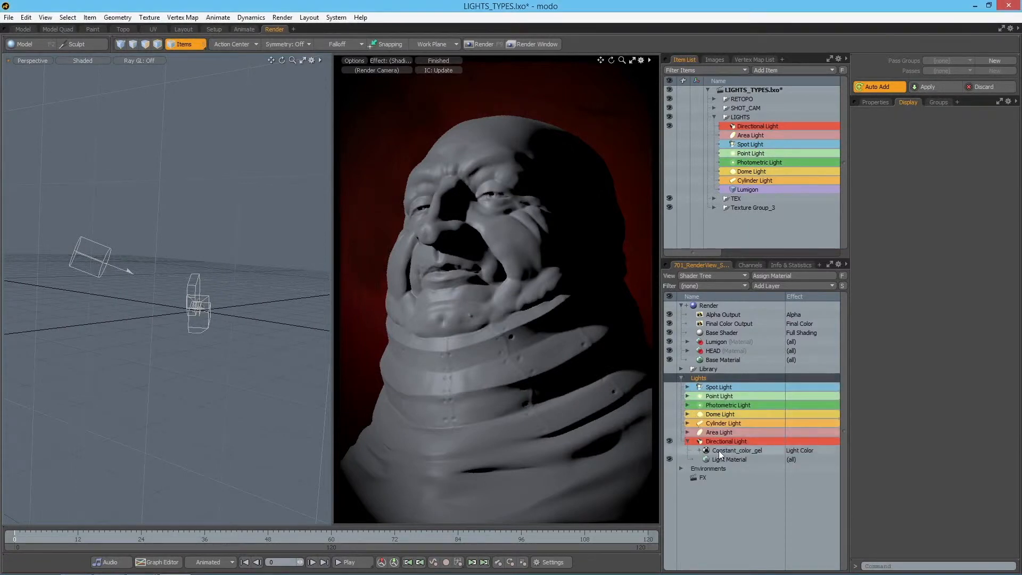
click(719, 442)
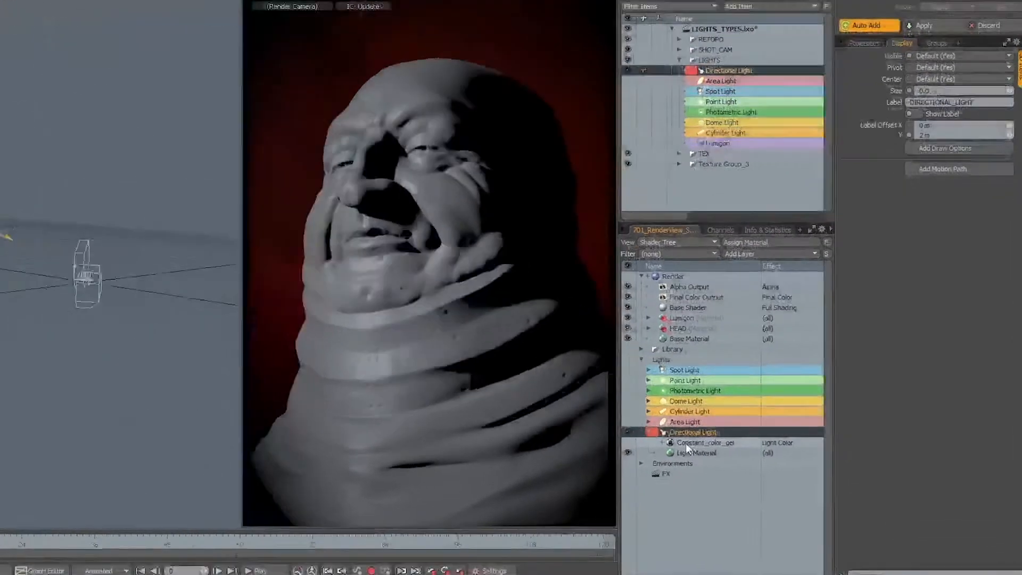
click(692, 452)
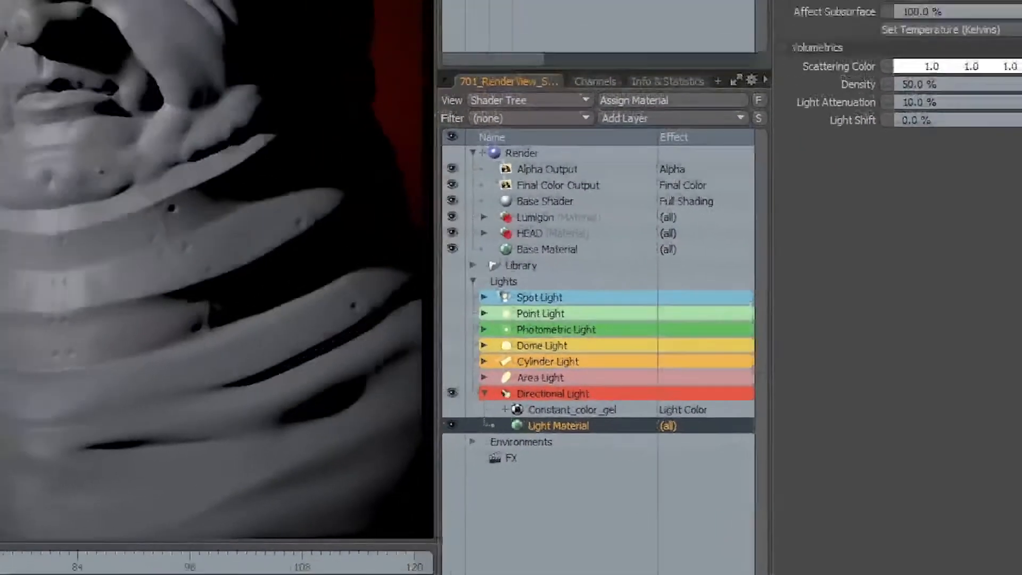
click(908, 29)
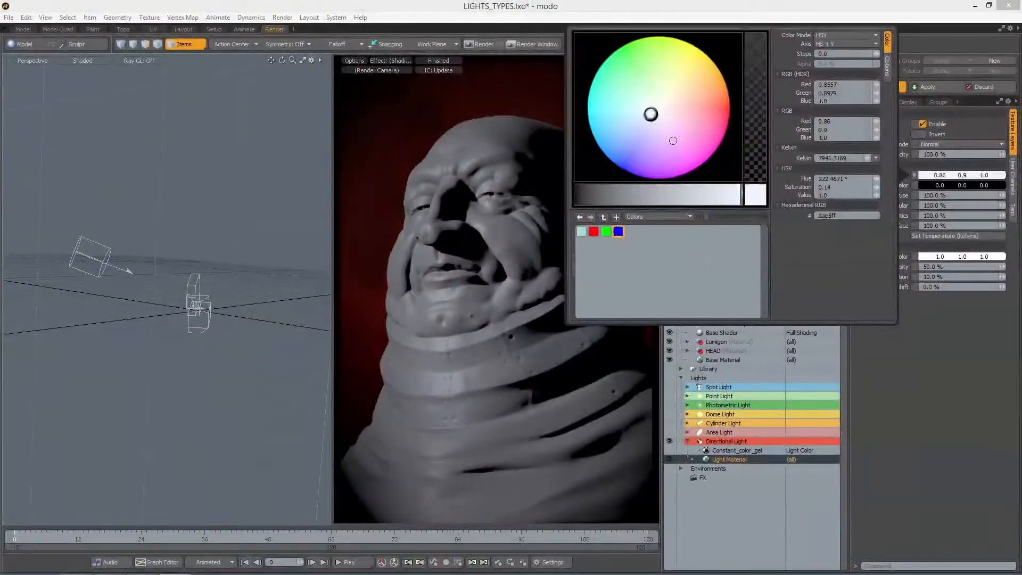
drag(630, 91, 581, 108)
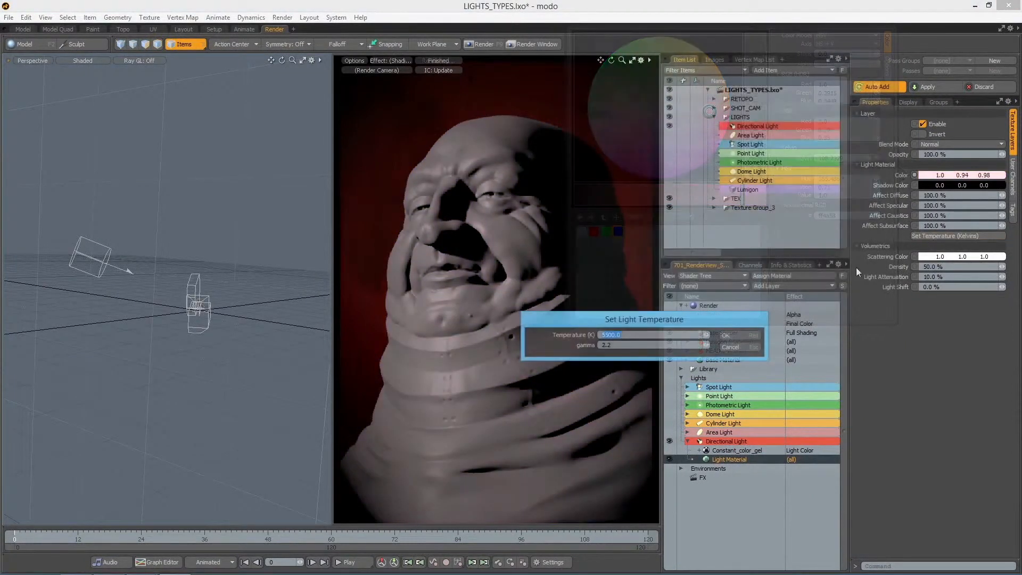
text(9)
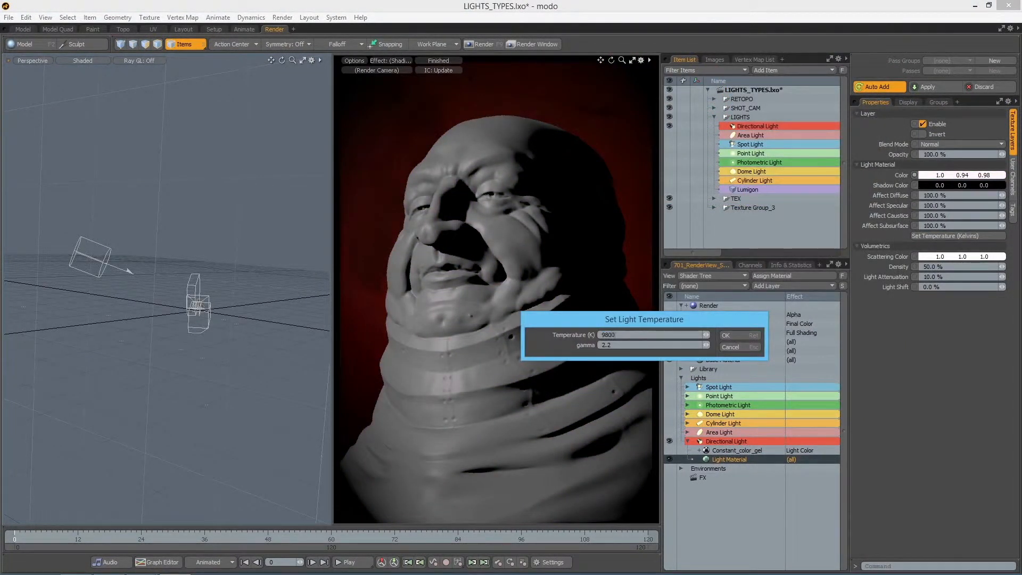
text(800)
key(Return)
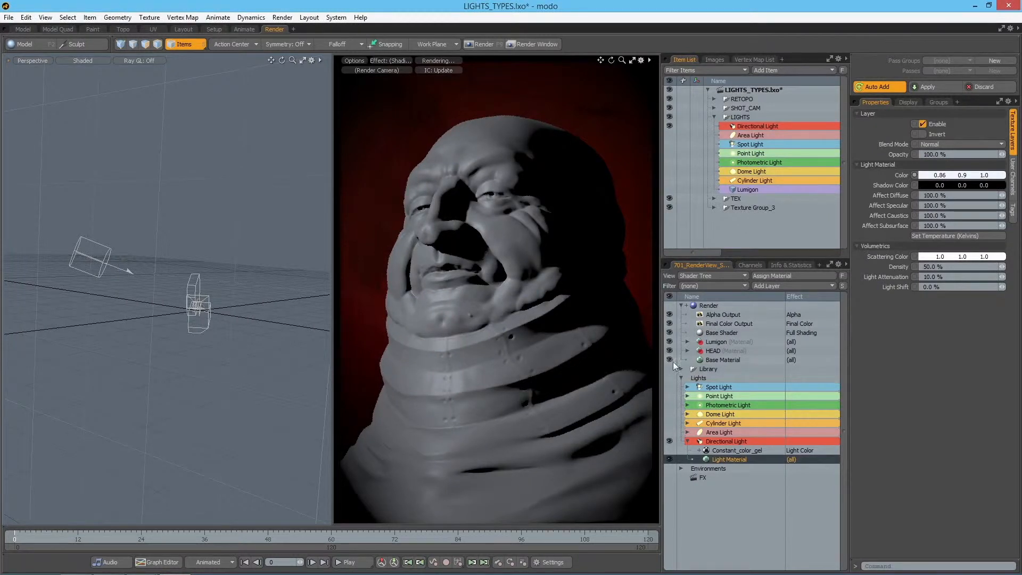
Enable the Constant_color_gel layer under the Directional Light and try different gel colors on it
click(672, 450)
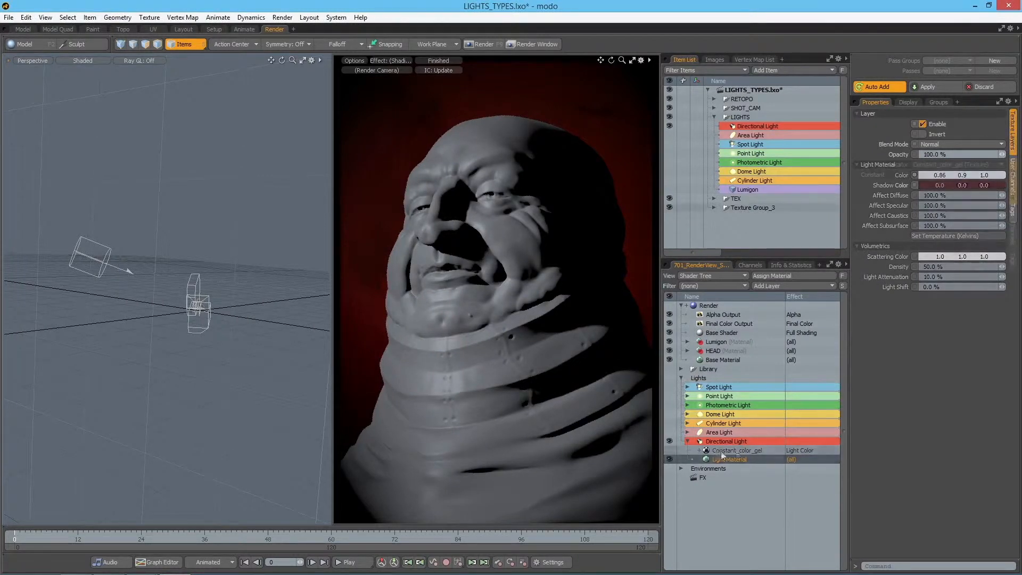
click(669, 451)
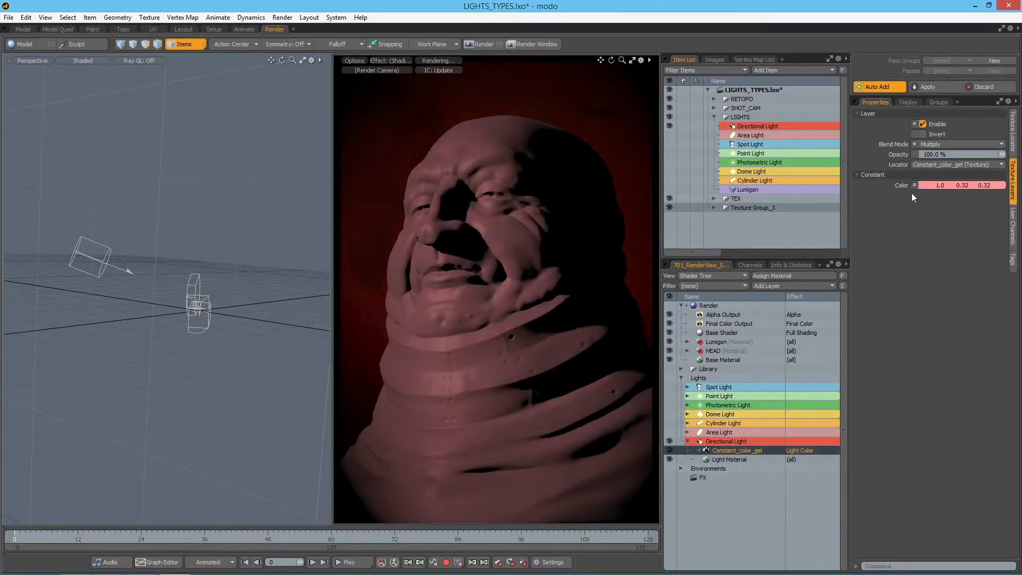
click(923, 189)
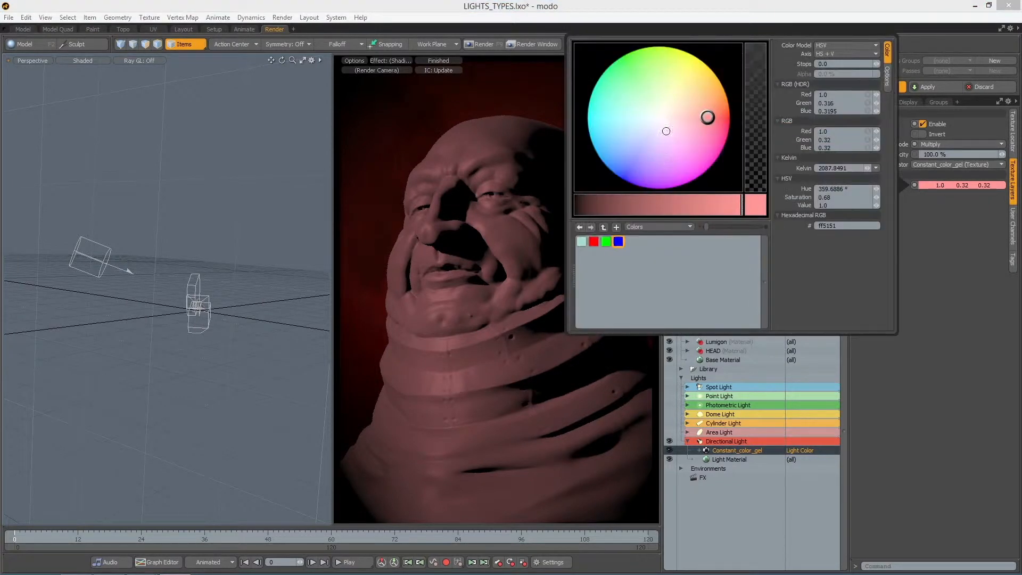
click(677, 82)
drag(677, 81, 706, 127)
click(626, 152)
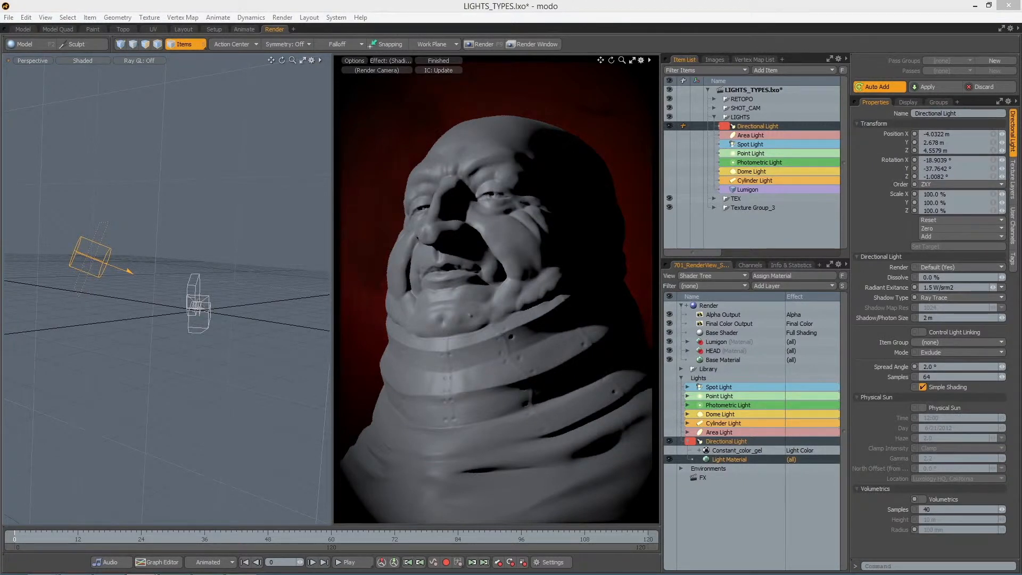
middle_drag(164, 282, 168, 312)
alt+shift+drag(168, 312, 168, 314)
mouse_move(103, 359)
alt+mouse_down()
mouse_move(122, 357)
mouse_move(97, 361)
alt+mouse_up()
alt+drag(124, 311, 126, 283)
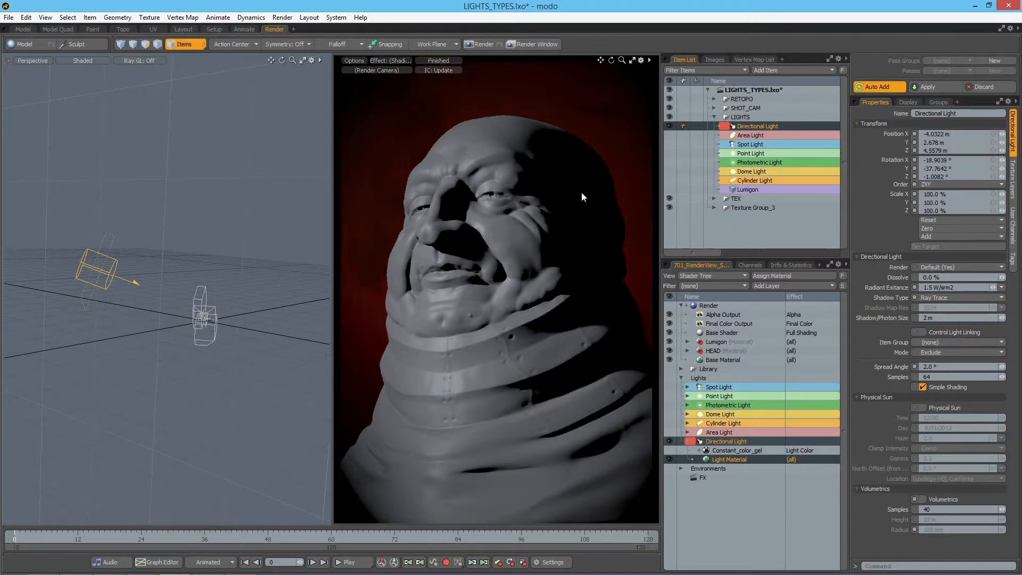
Try Spread Angles of 15° and 50° on the Directional Light to compare the shadow softness
double_click(758, 126)
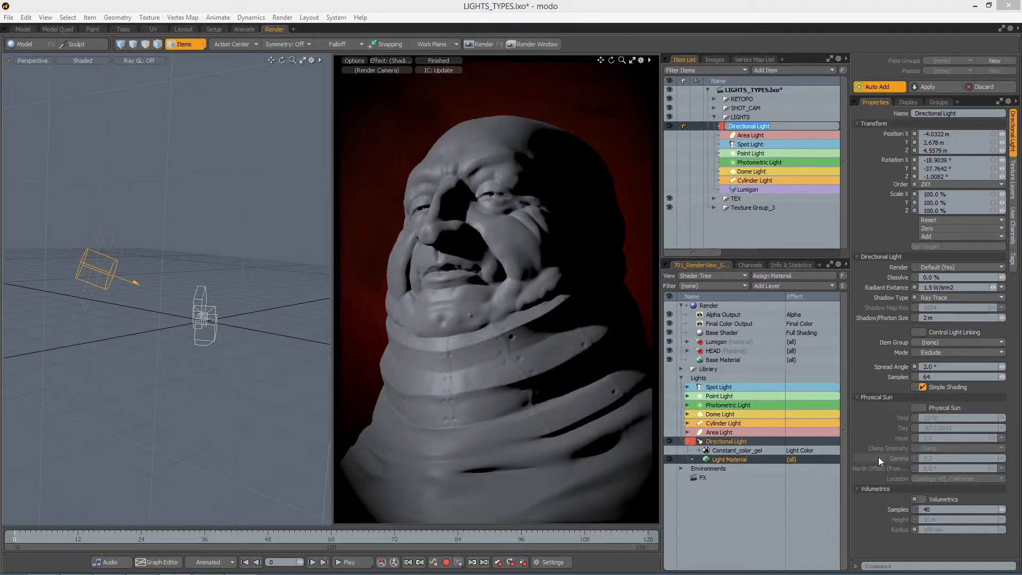
click(949, 367)
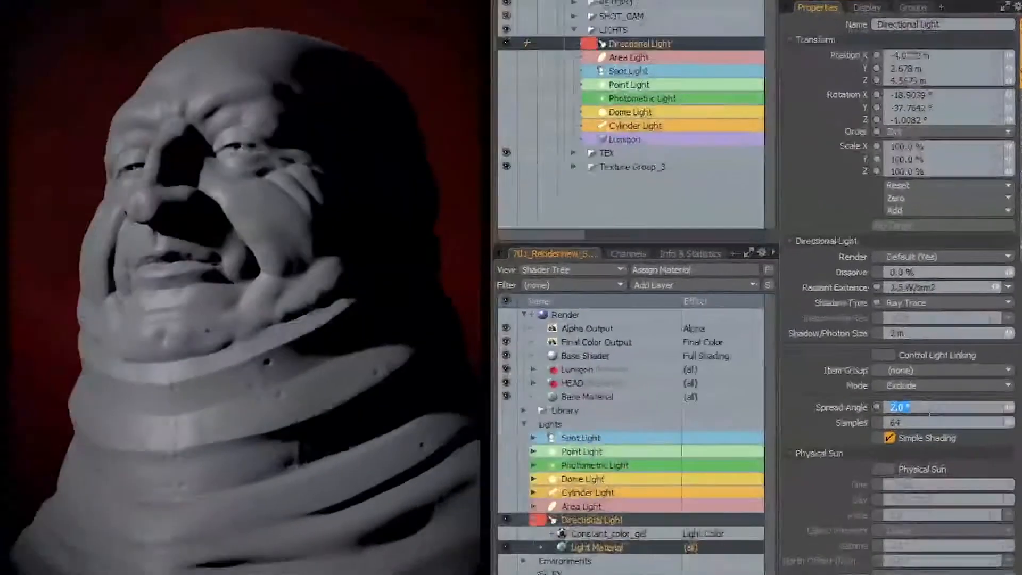
text(15)
key(Return)
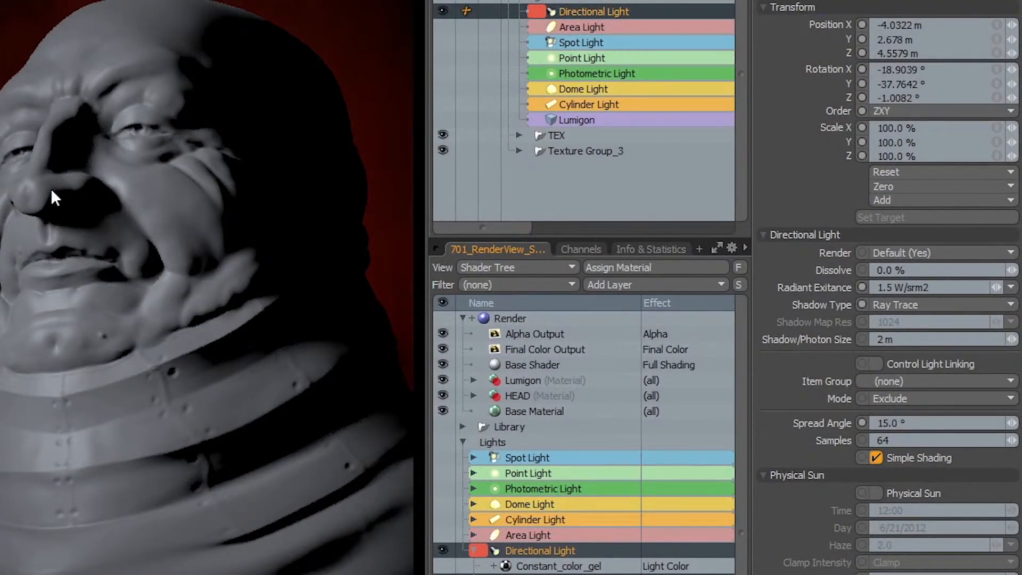
click(928, 421)
text(50)
key(Return)
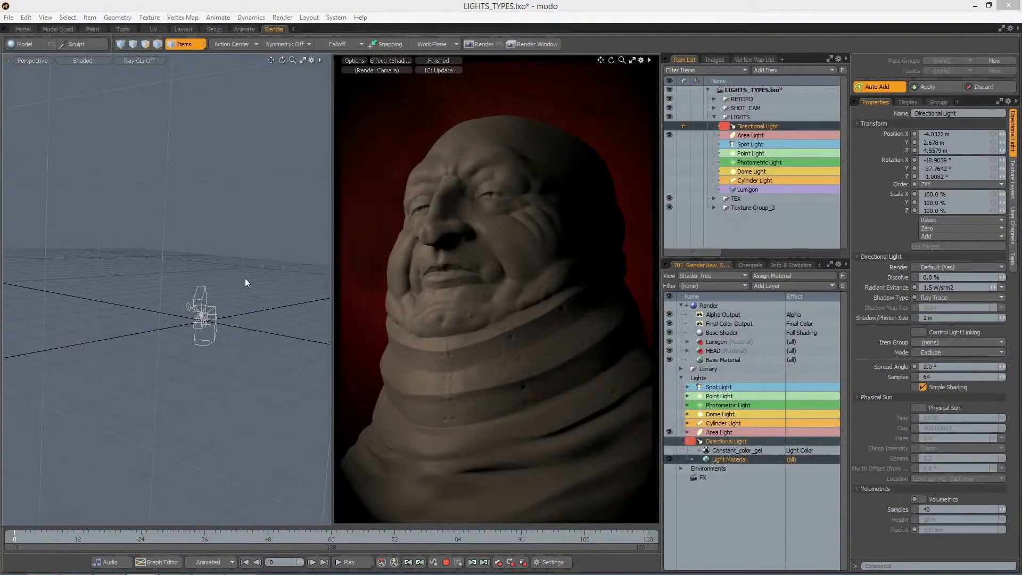
Select the Area Light in the 3D viewport and frame it together with the head
mouse_move(247, 273)
alt+mouse_down()
mouse_move(182, 292)
mouse_move(239, 315)
mouse_move(211, 329)
mouse_move(278, 352)
mouse_move(246, 255)
alt+mouse_up()
click(257, 225)
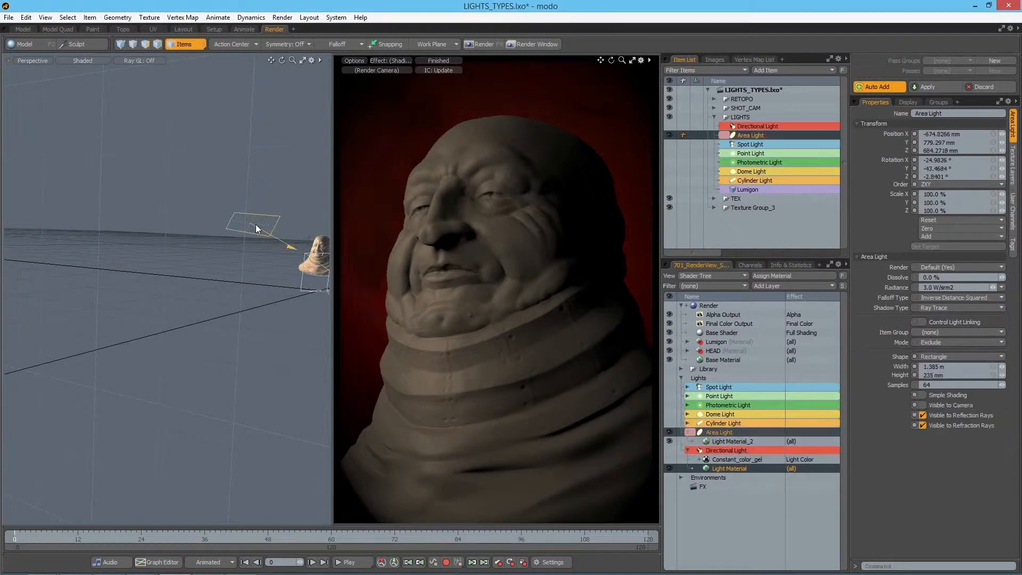
key(a)
alt+drag(165, 266, 118, 291)
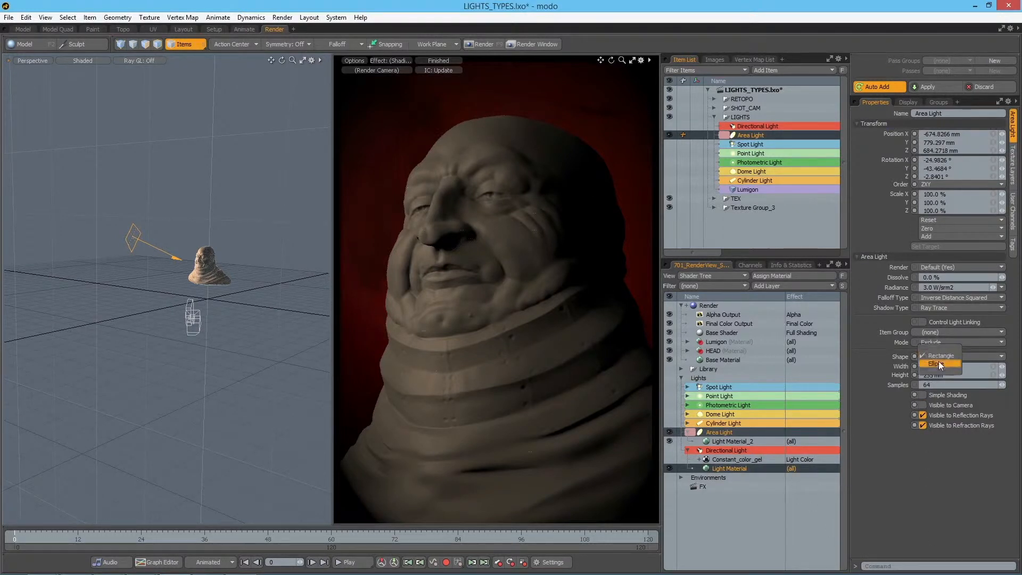
Try the Ellipse shape on the Area Light and return it to Rectangle
click(938, 361)
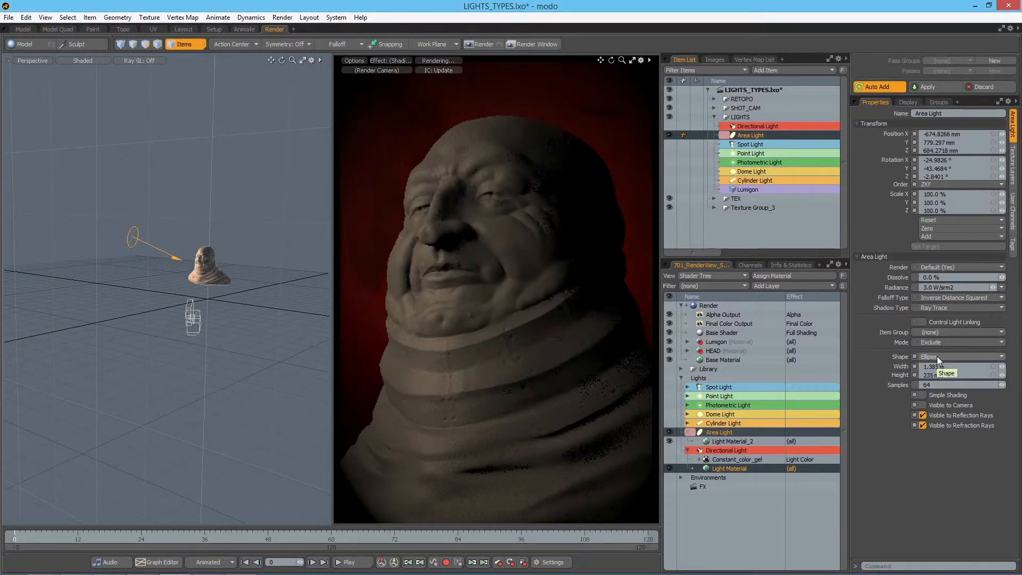
click(937, 358)
click(937, 349)
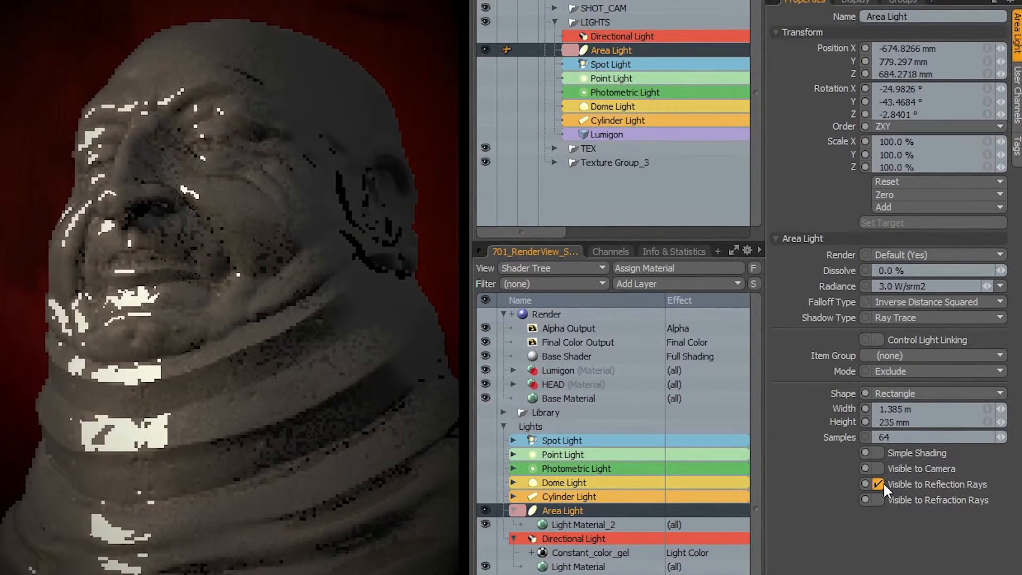
Turn off the Area Light's visibility to reflection and refraction rays, and rotate the light in the viewport
click(890, 504)
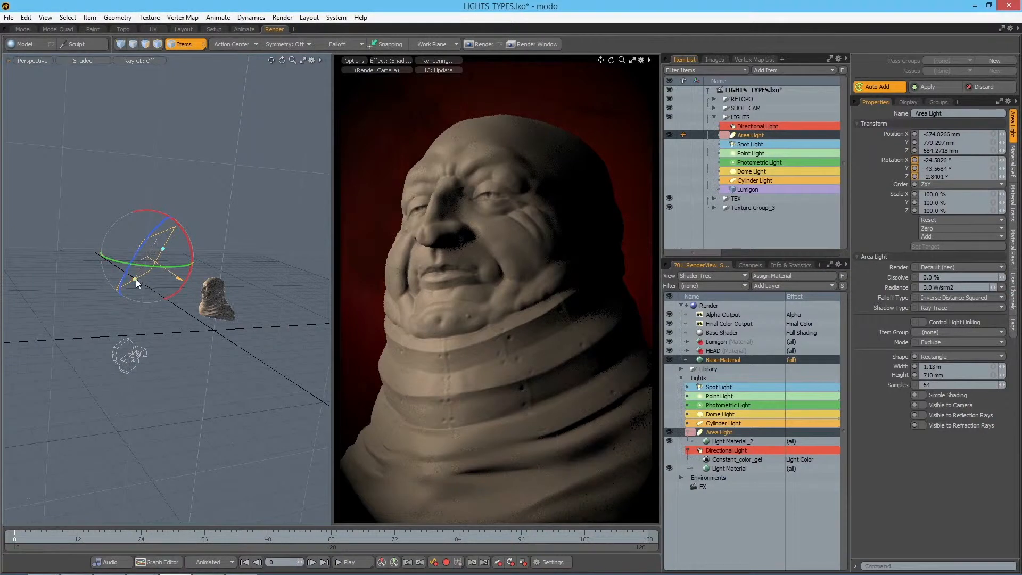
drag(136, 278, 151, 254)
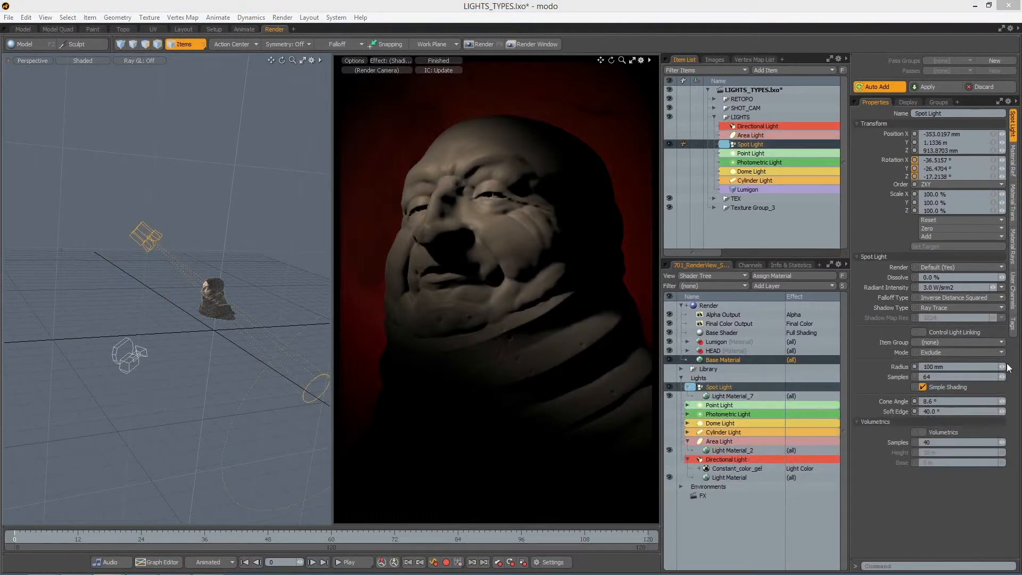
Set the Spot Light's Radius to 0 m and adjust its Cone Angle
click(942, 367)
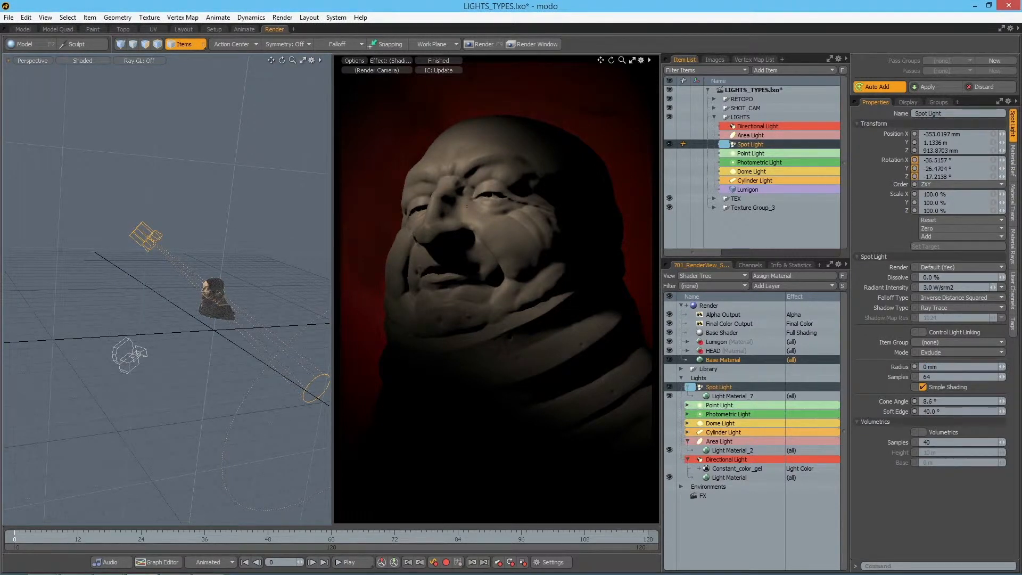
key(Return)
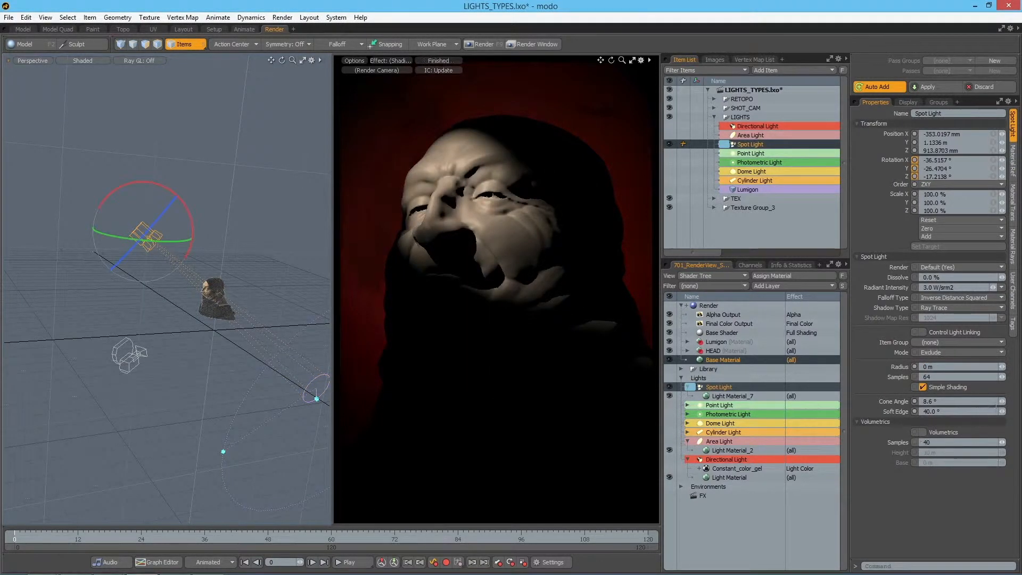
mouse_move(1002, 406)
mouse_down()
mouse_move(1010, 395)
mouse_move(994, 403)
mouse_move(1014, 409)
mouse_move(1005, 401)
mouse_move(1013, 400)
mouse_up()
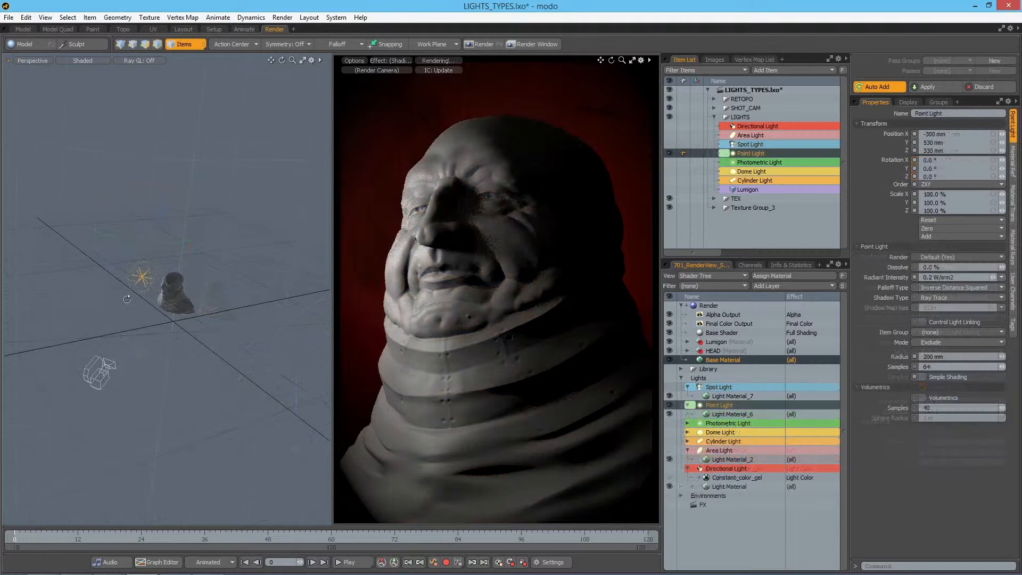
Activate the Move tool on the Point Light beside the head
key(w)
alt+drag(152, 300, 166, 356)
scroll(169, 286, up, 3)
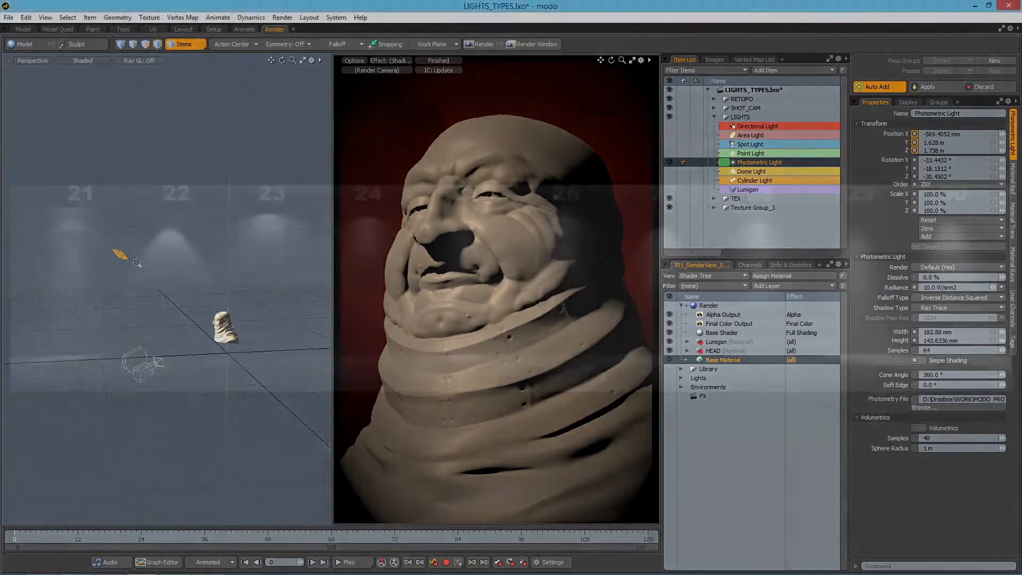
Load 30.IES from the IESLights folder as the Photometric Light's photometry file
ctrl+alt+drag(139, 281, 199, 271)
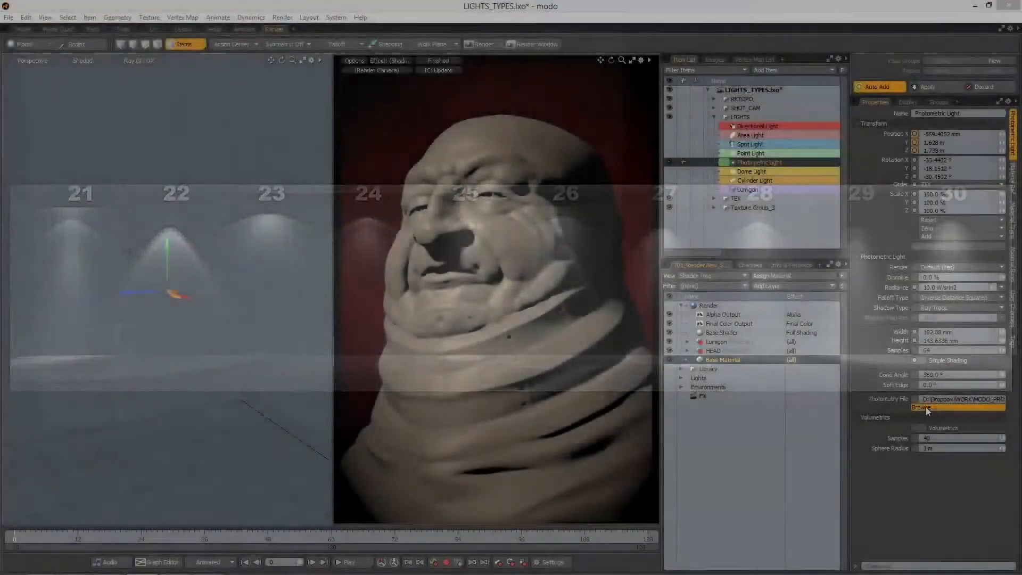
click(924, 407)
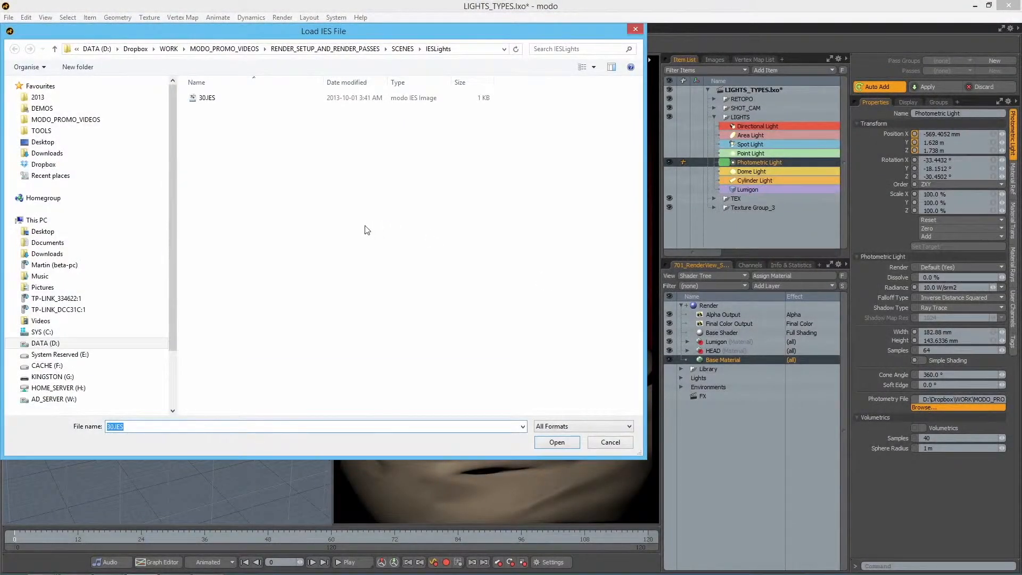
double_click(213, 99)
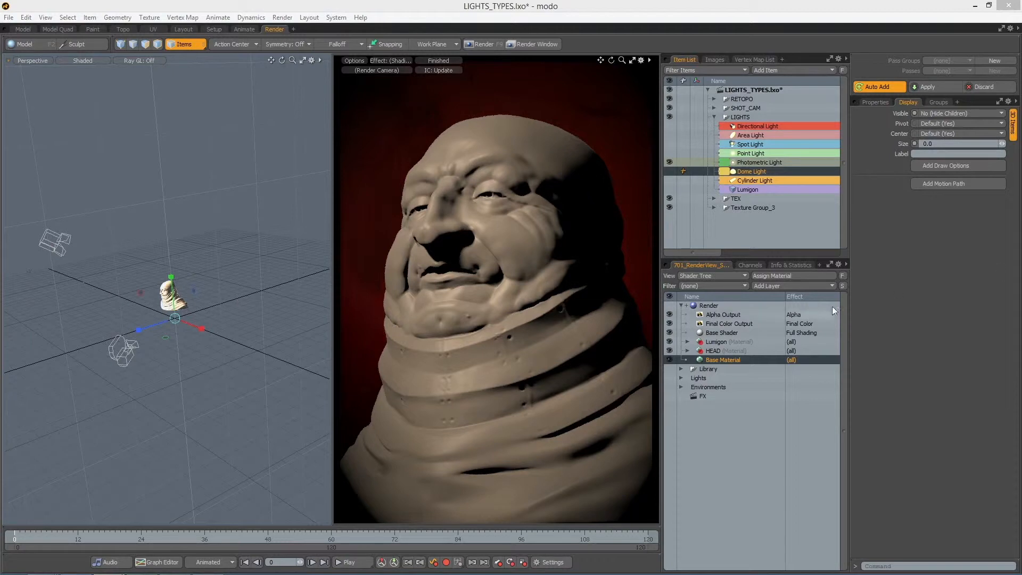
Make the Dome Light visible so that it lights the head together with the Photometric Light
click(670, 171)
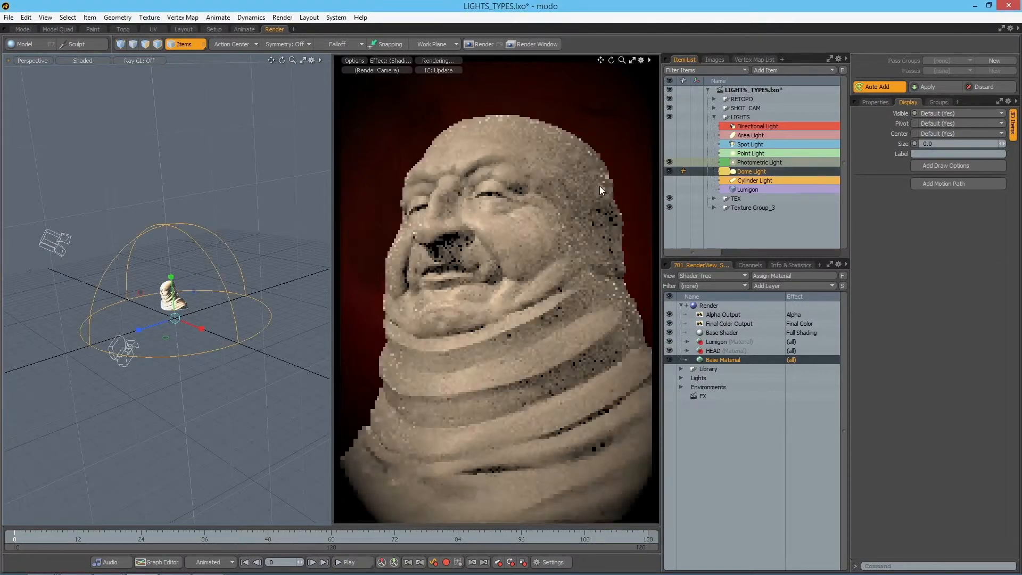
scroll(169, 272, up, 1)
scroll(168, 273, up, 3)
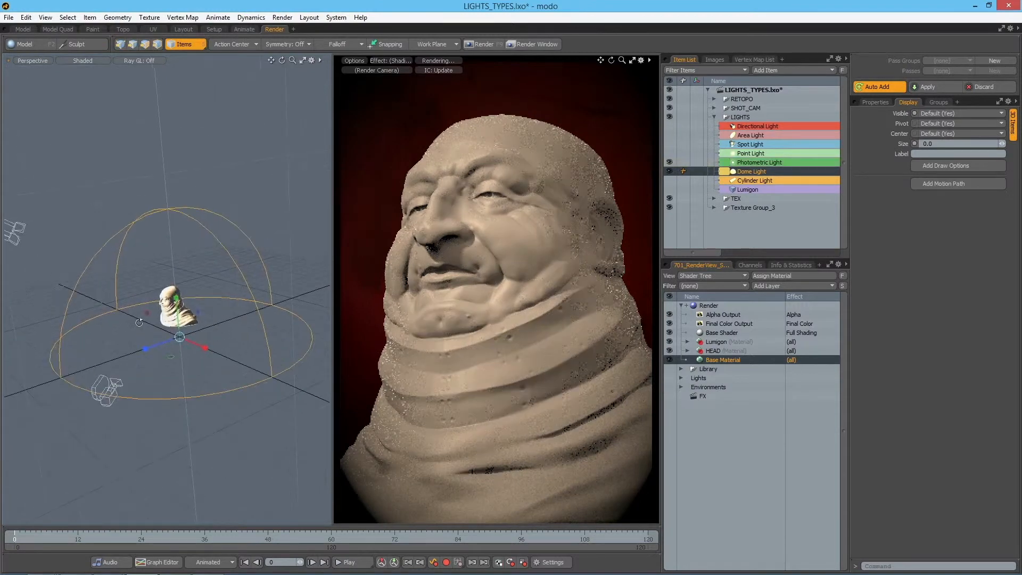
Make the Dome Light and the Spot Light visible so that both light the head
alt+drag(186, 305, 178, 299)
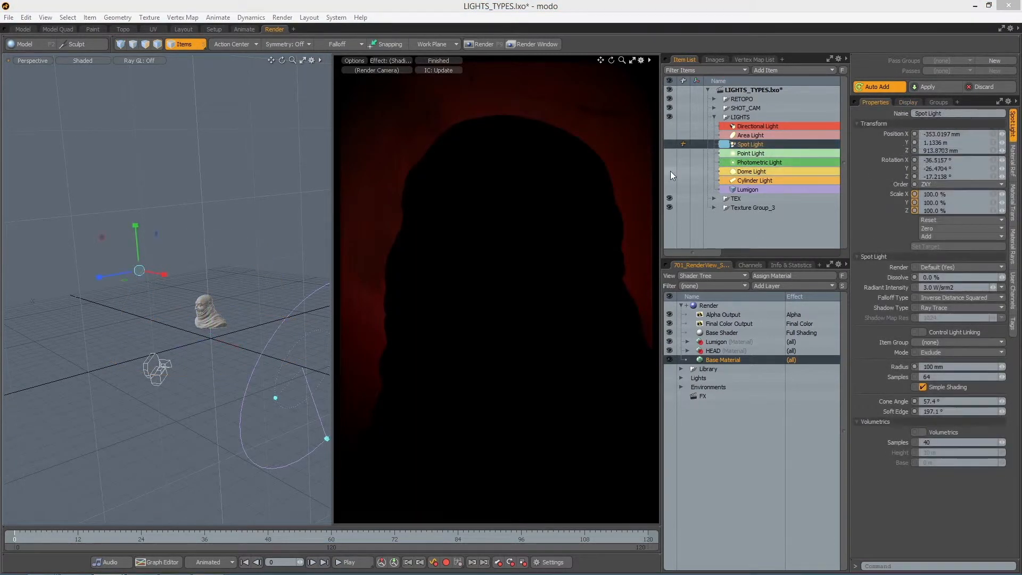
click(670, 171)
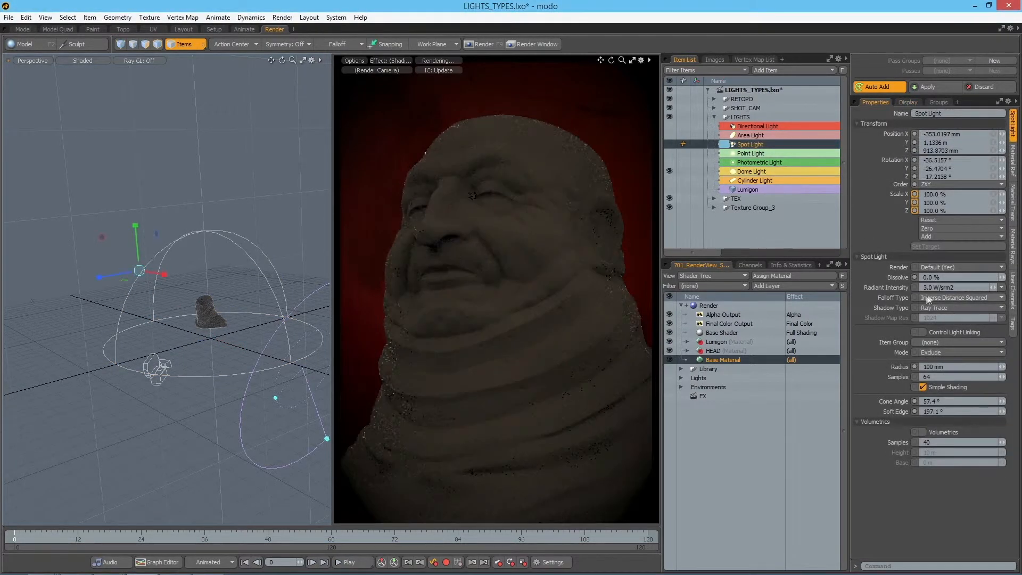
click(751, 171)
click(669, 144)
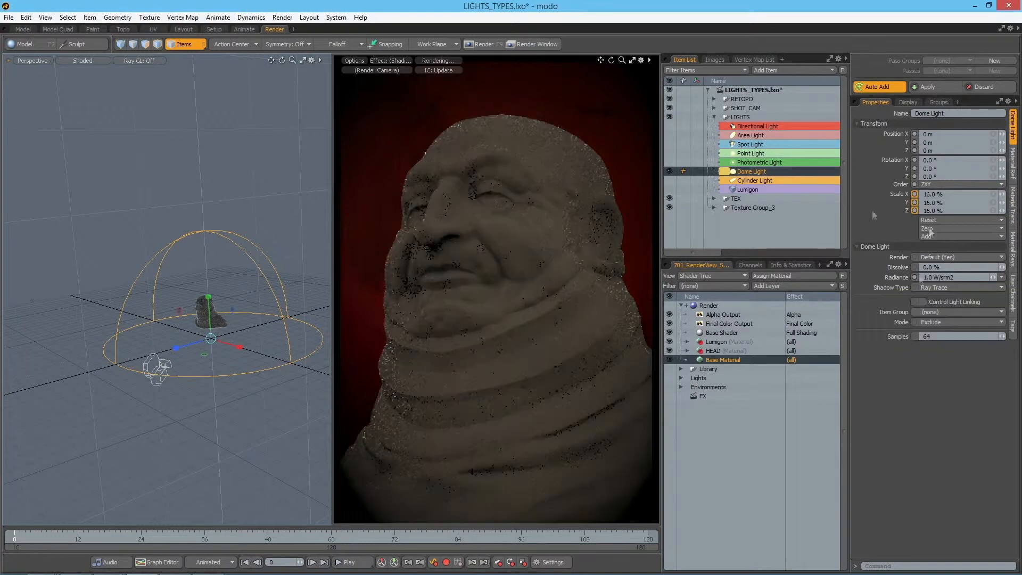
Set the Spot Light's Radius to 50 mm and adjust its Cone Angle and Radiant Intensity
click(750, 145)
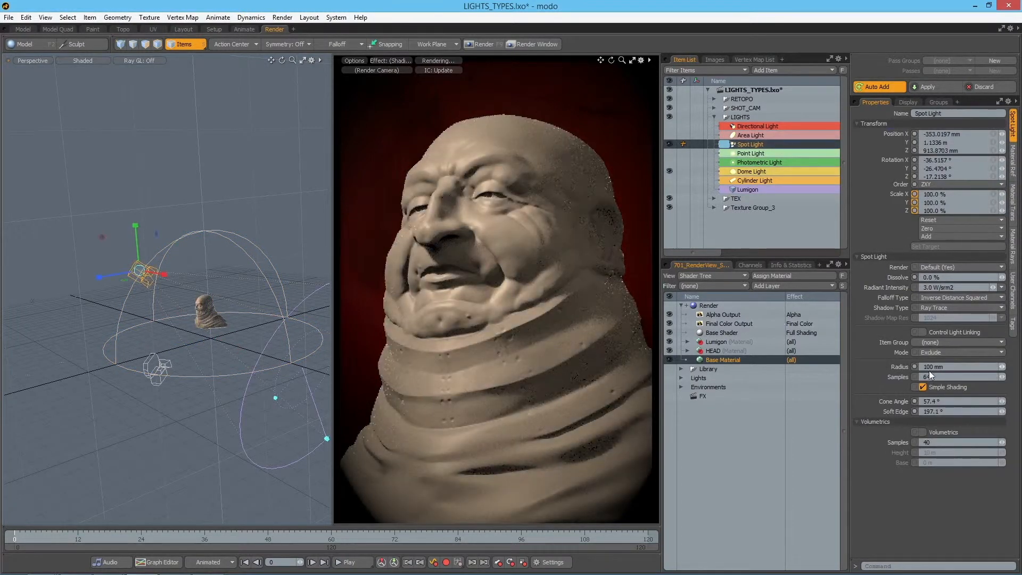
drag(934, 367, 919, 368)
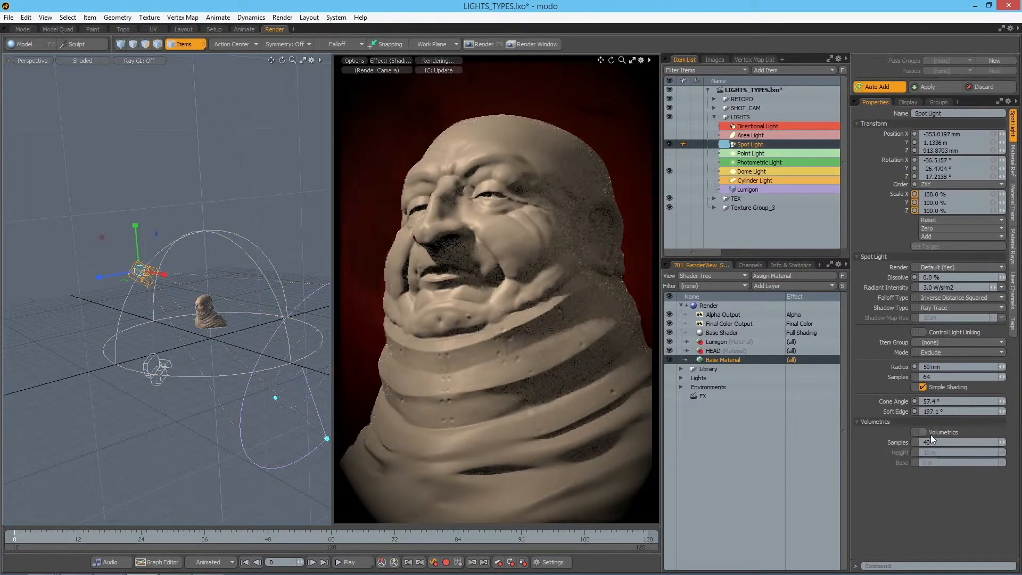
drag(1002, 401, 975, 401)
drag(992, 287, 1011, 287)
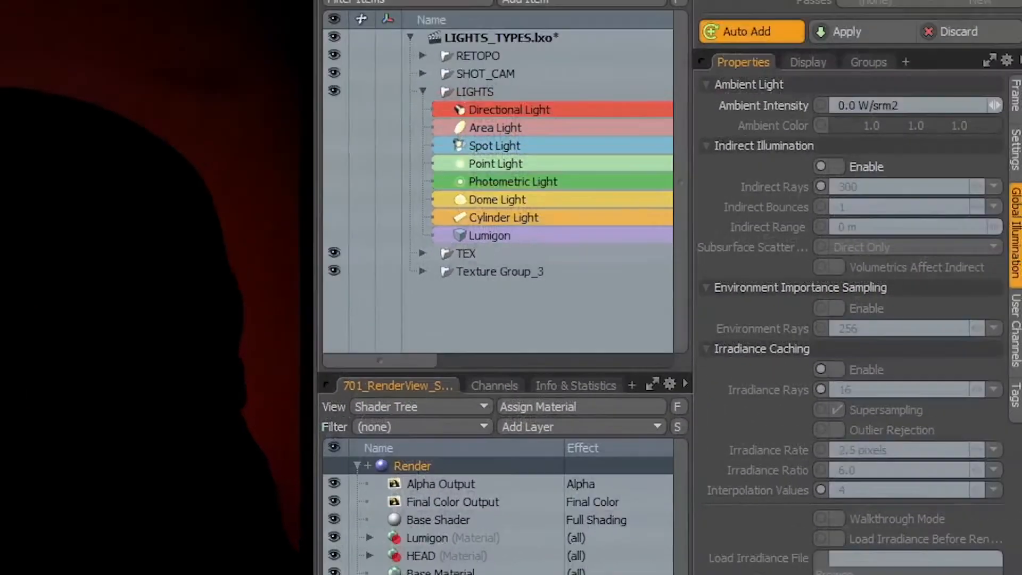
Enable Indirect Illumination in the render's Global Illumination settings and review the preview's Global Illumination option
click(934, 155)
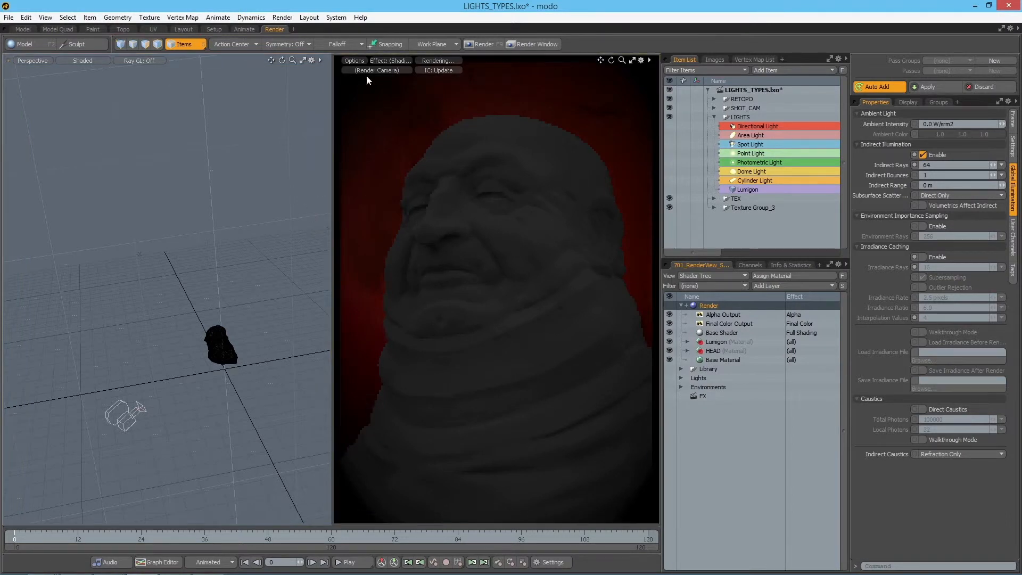
click(360, 60)
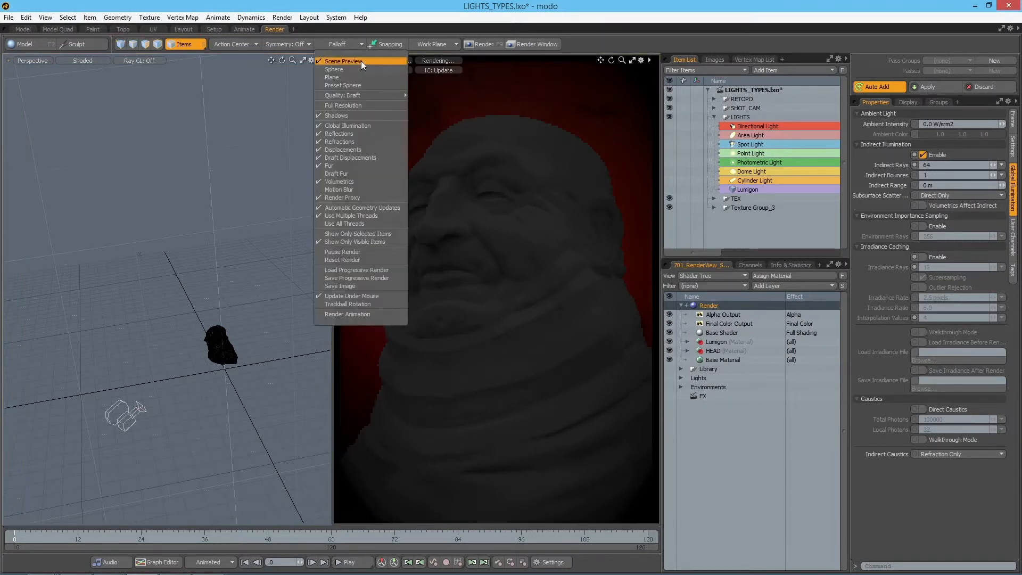
click(356, 126)
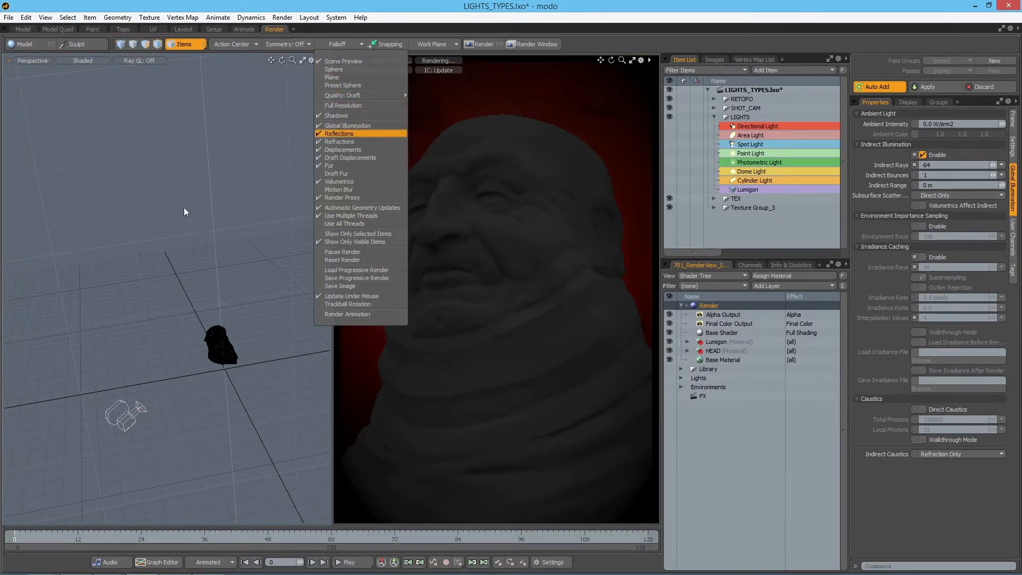
Make the Lumigon mesh visible so that it illuminates the head, and select it in the perspective view
click(669, 190)
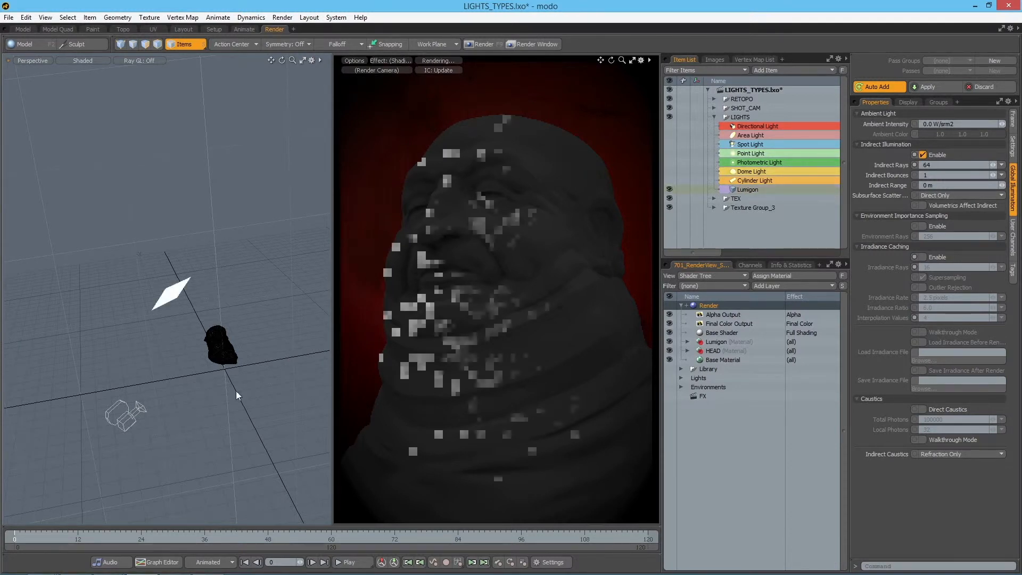
alt+drag(169, 400, 136, 302)
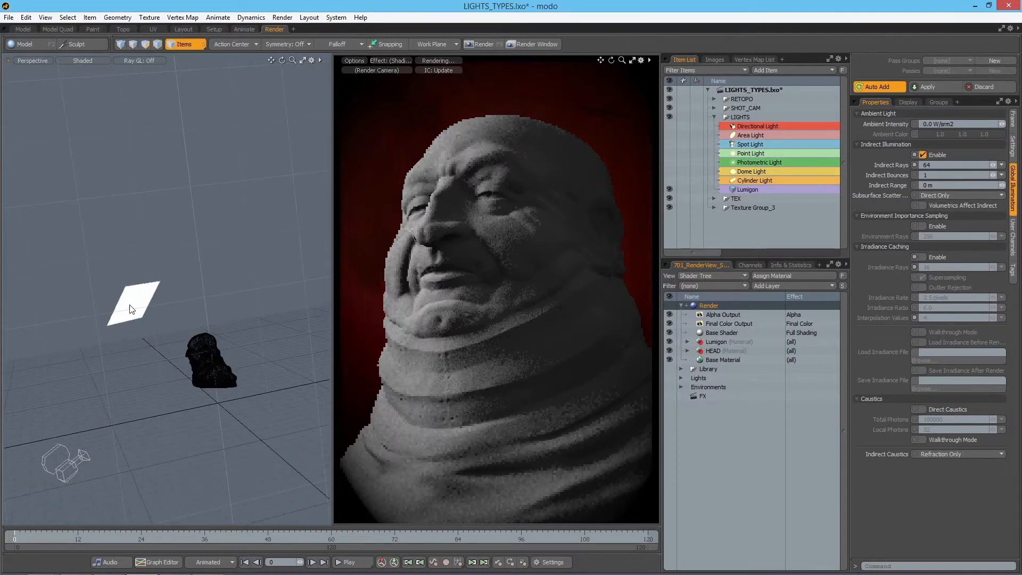
click(131, 307)
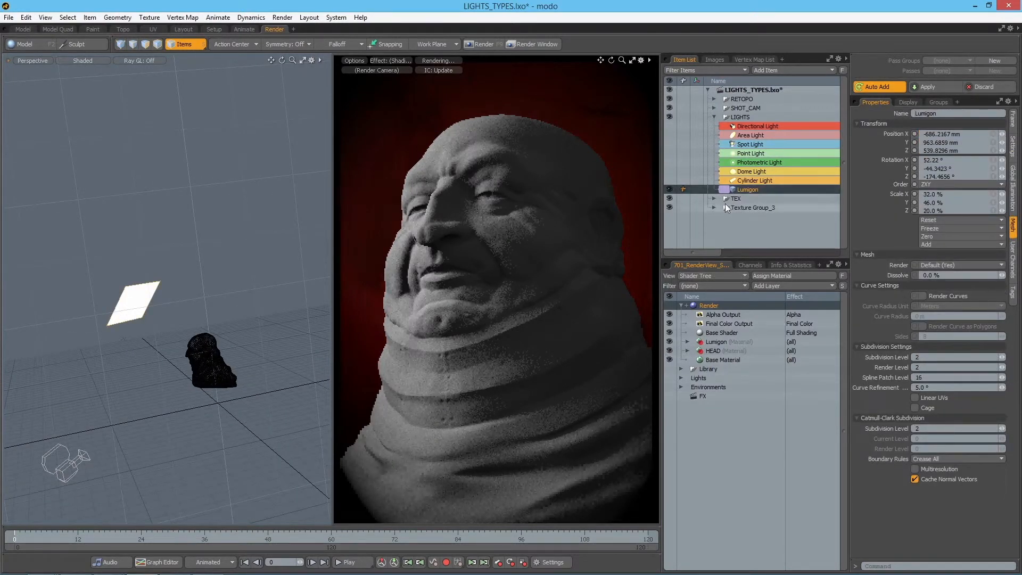
Set the Luminous Intensity of the material in the Lumigon material group to 5.0 W/srm2
click(716, 343)
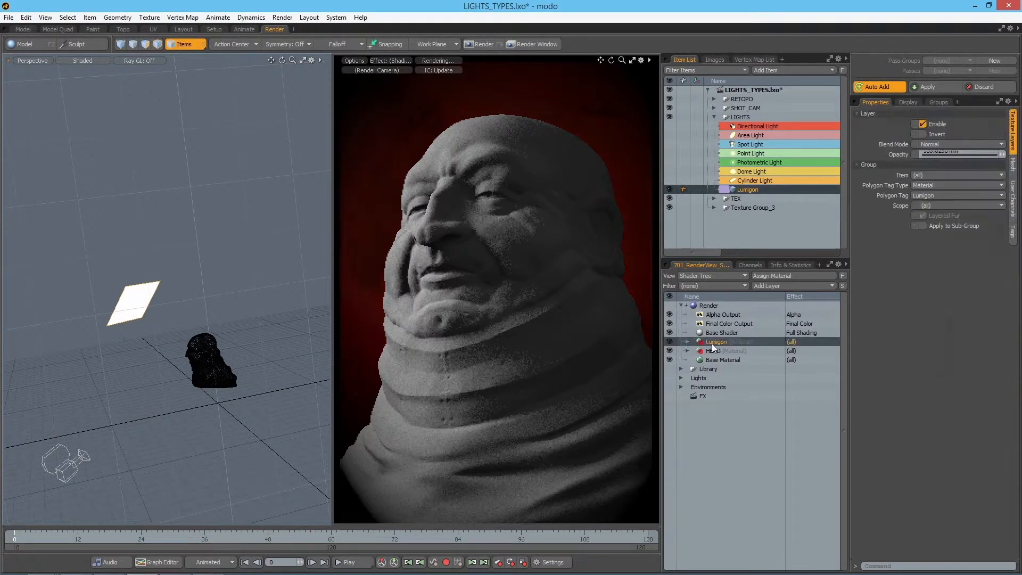
click(686, 341)
click(724, 349)
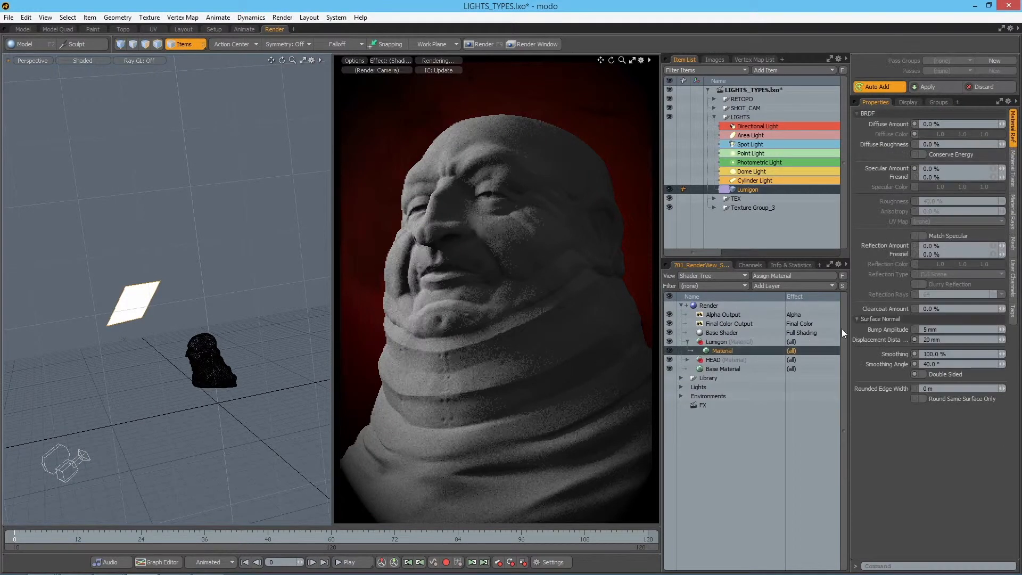
click(1012, 169)
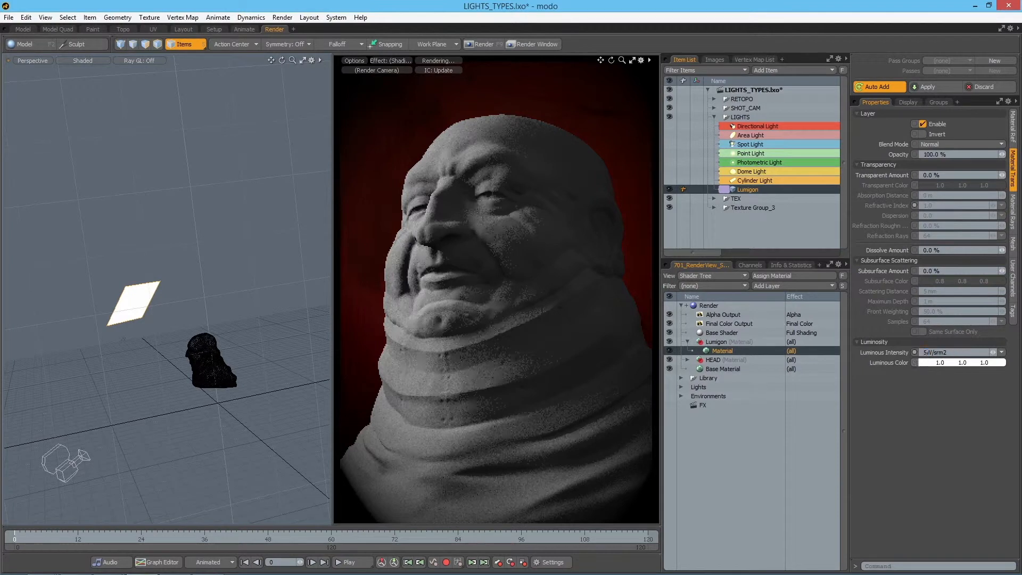
key(Return)
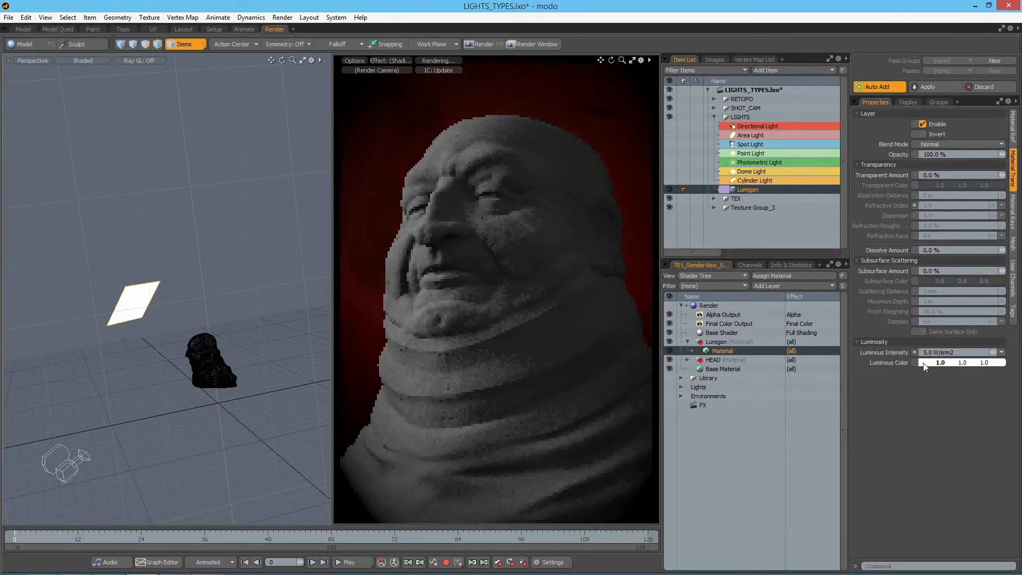
Set the Lumigon material's Luminous Color to a warm tone of 1.0, 0.84, 0.63
click(914, 362)
mouse_move(670, 288)
mouse_down()
mouse_move(643, 310)
mouse_move(680, 280)
mouse_up()
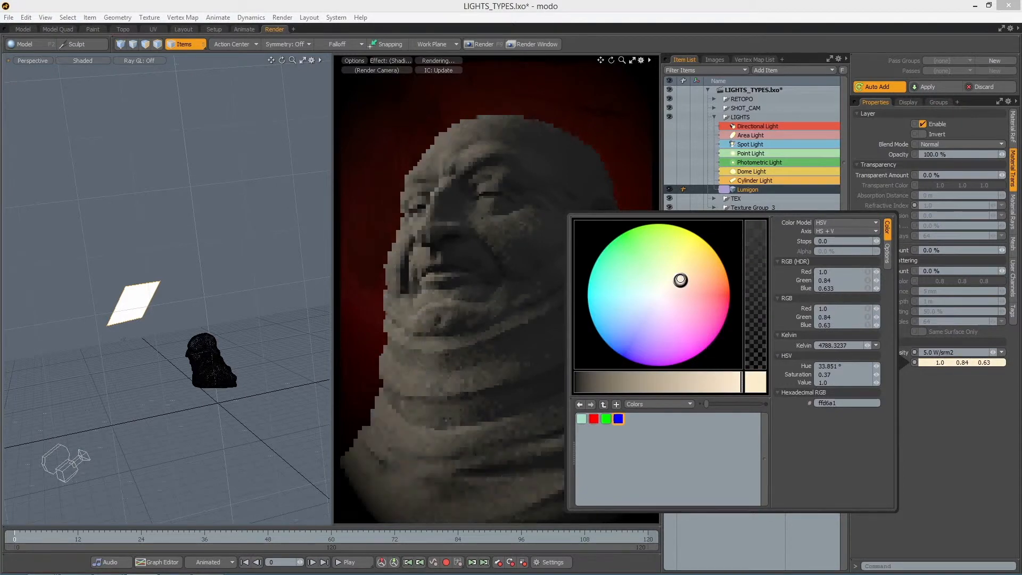
click(920, 409)
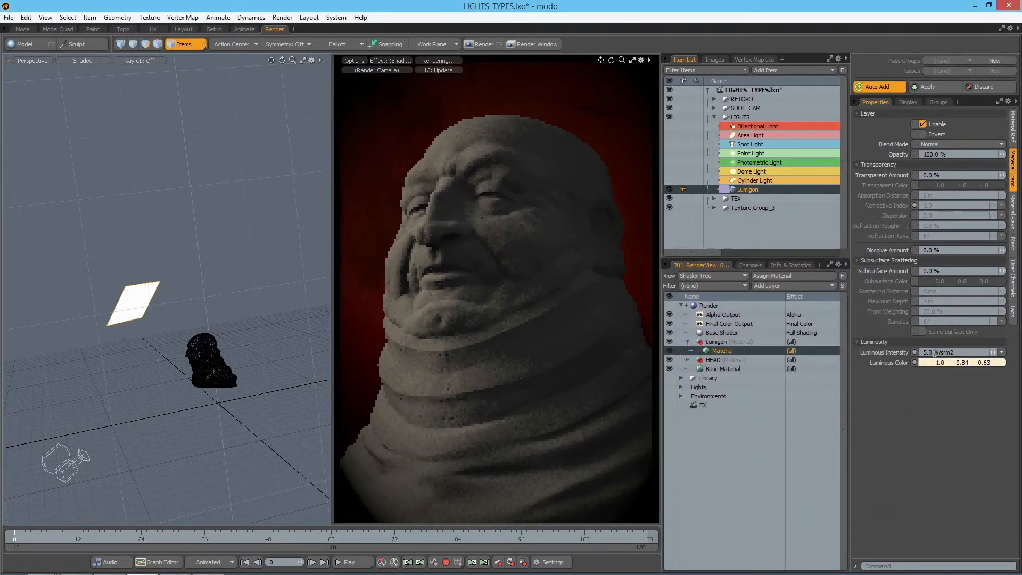
Try a Luminous Intensity of 50 W/srm2 on the Lumigon material, then set it to 15 W/srm2
text(50)
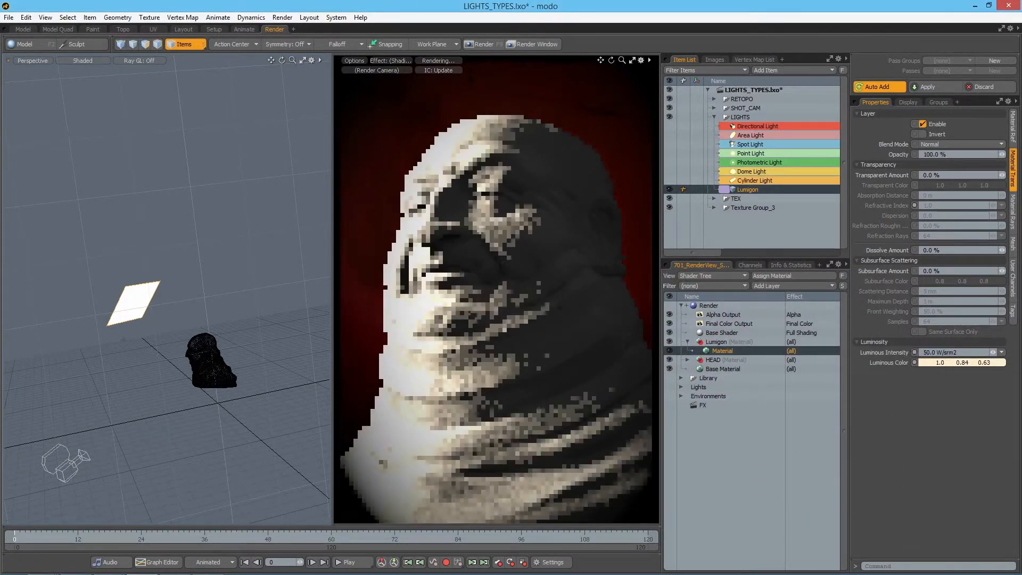
click(936, 353)
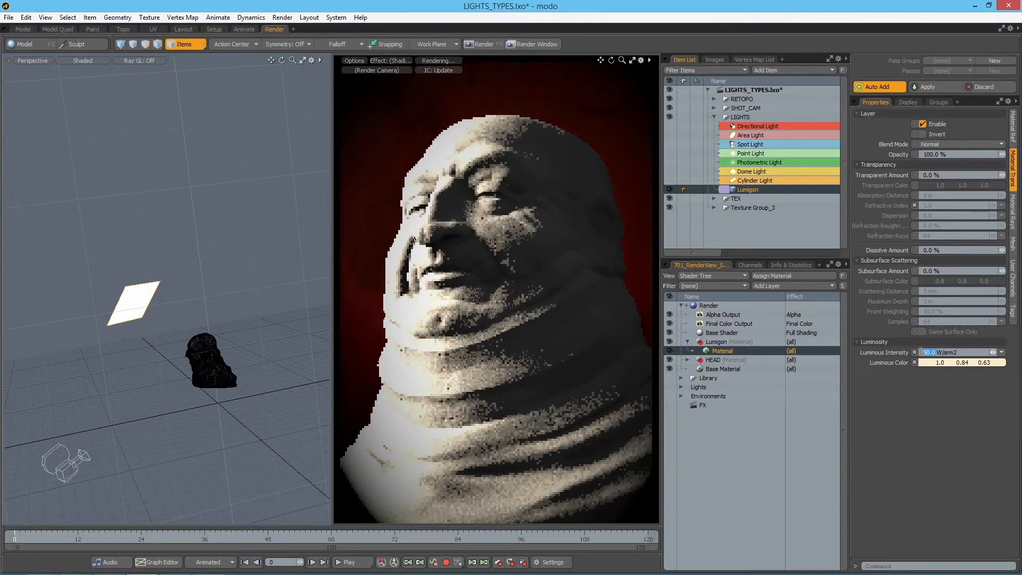
text(15)
key(Return)
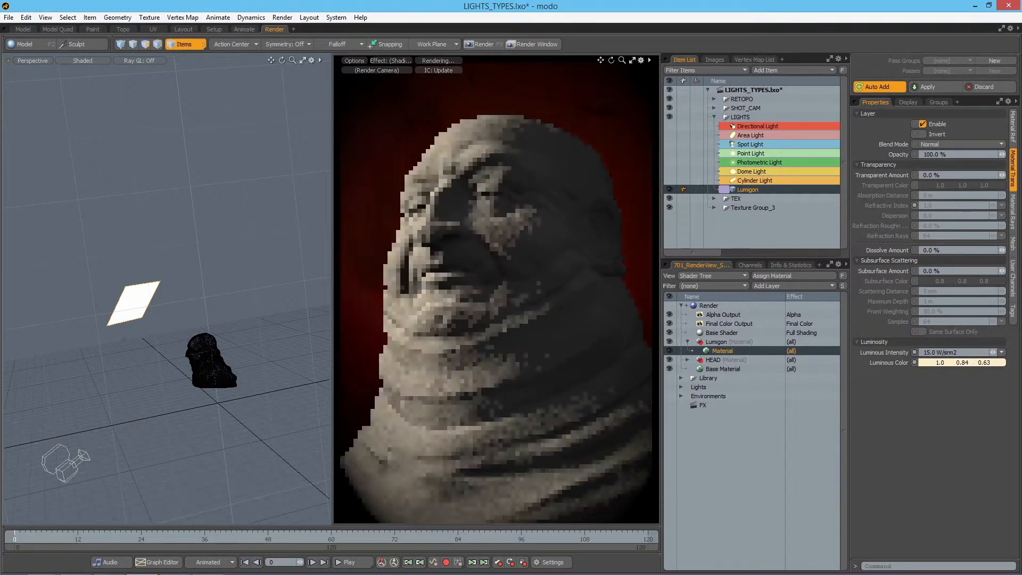
Set the Action Center to Selection and place a copy of the Lumigon polygon beside the original
alt+drag(204, 343, 149, 359)
key(3)
click(163, 299)
alt+drag(162, 299, 214, 331)
key(w)
click(226, 44)
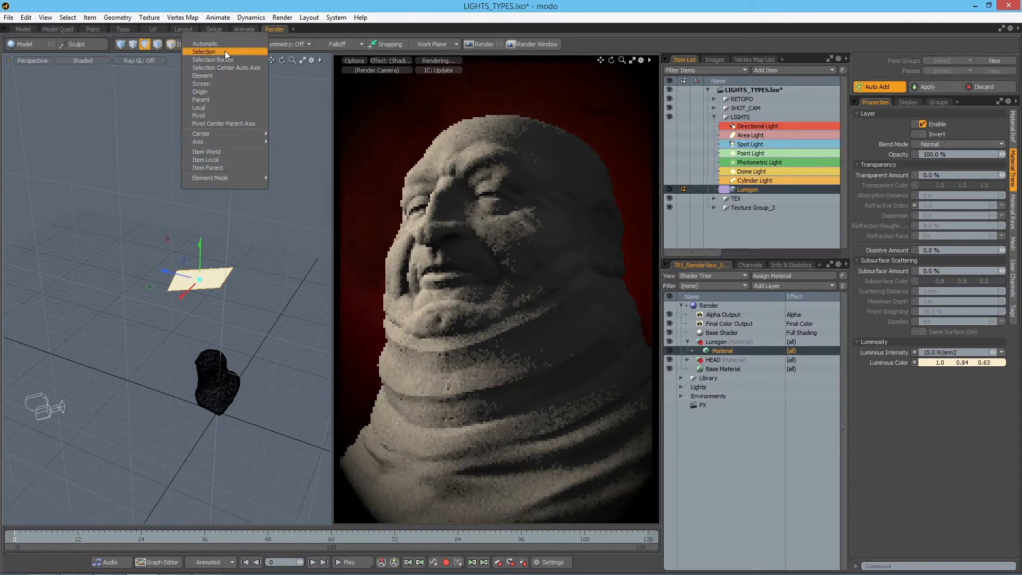
click(224, 51)
drag(228, 276, 164, 278)
Rotate the copied Lumigon polygon upright and scale it into a long, narrow light strip
key(e)
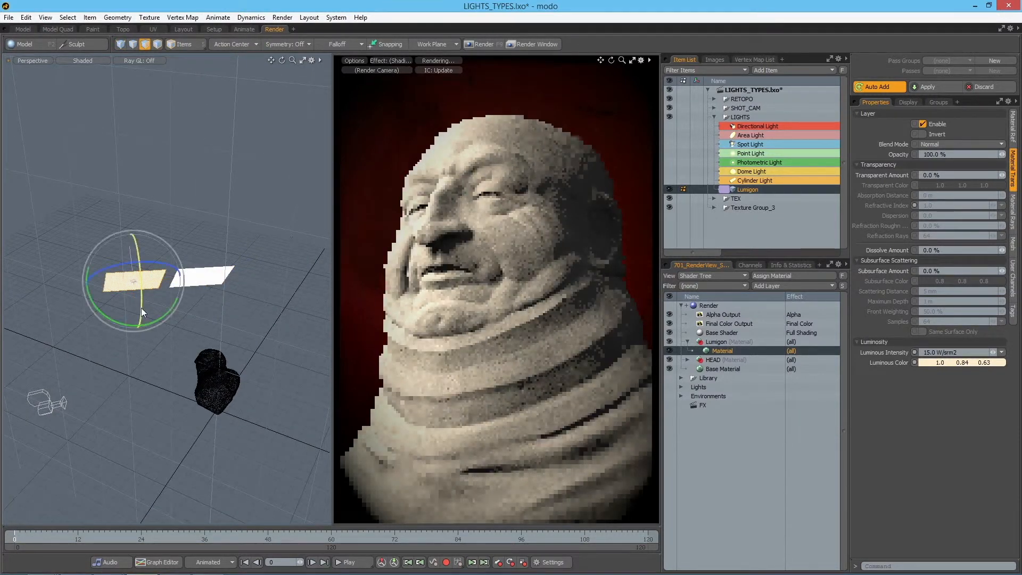
key(r)
drag(176, 278, 155, 207)
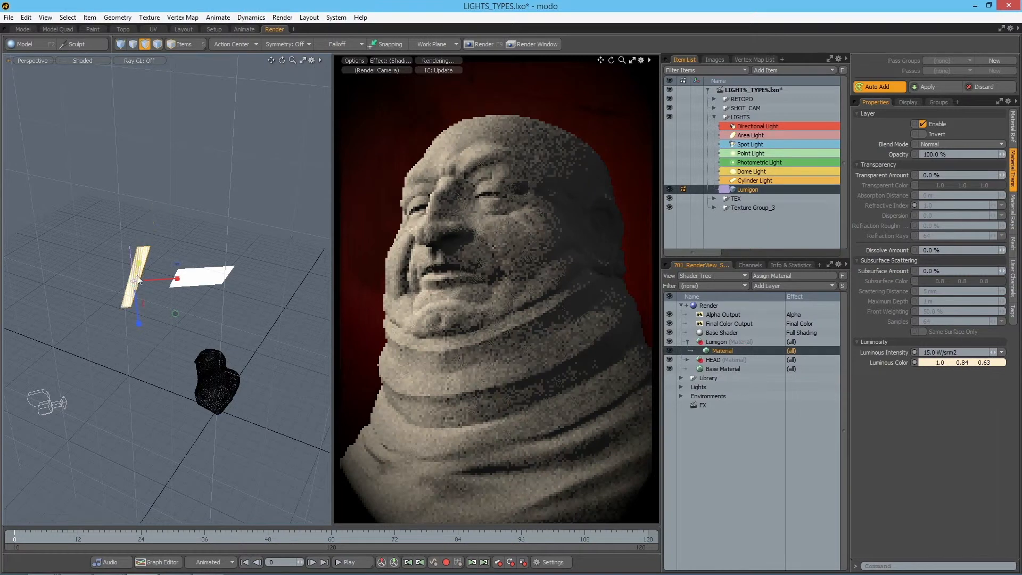
alt+drag(184, 423, 223, 399)
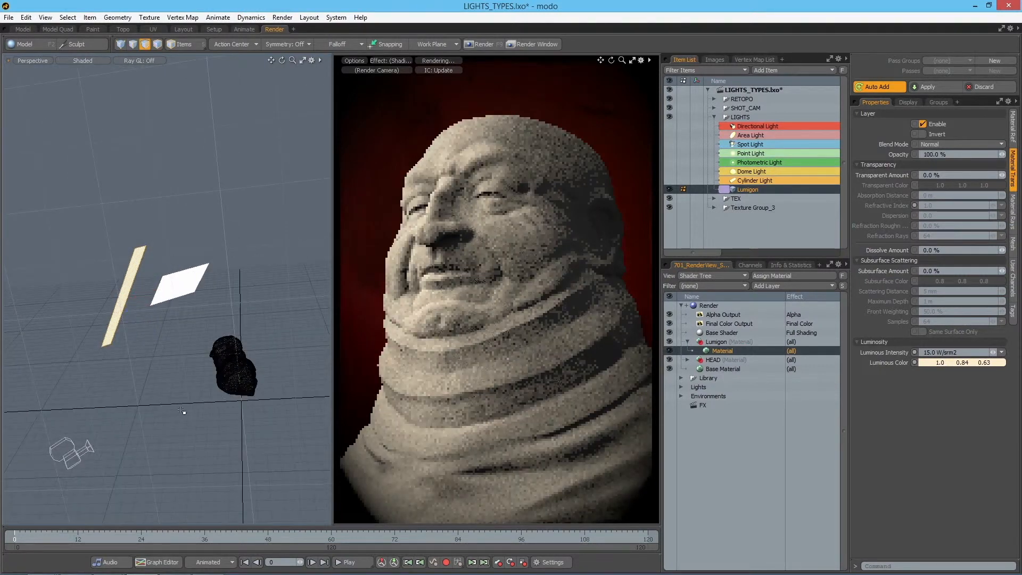
click(182, 389)
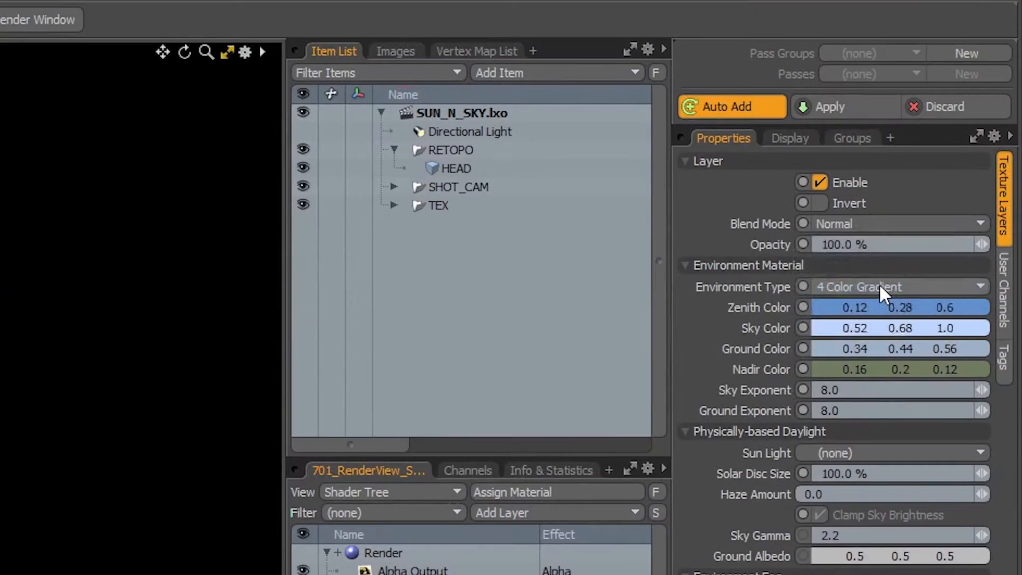
Set the environment material's Environment Type to Physically-based Daylight in the SUN_N_SKY scene
click(877, 283)
click(856, 317)
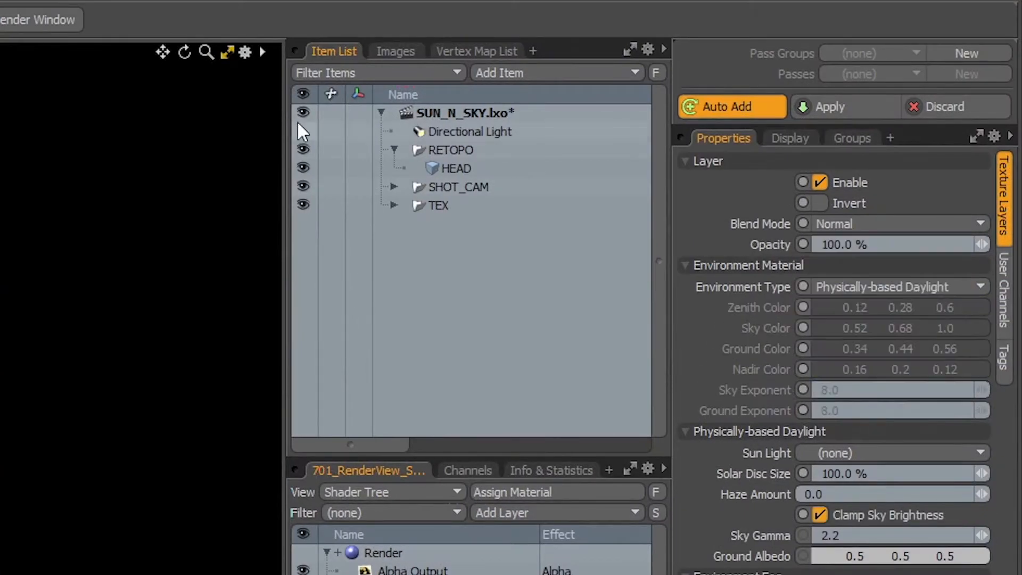
Rename the Directional Light to Directional Light_SUN
click(445, 130)
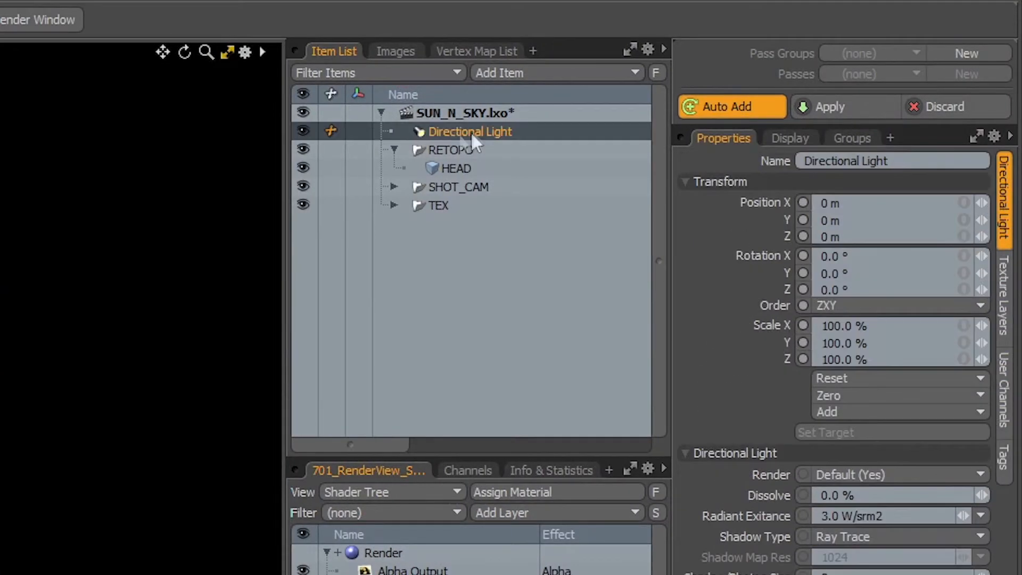
double_click(470, 132)
click(519, 130)
text(_SUN)
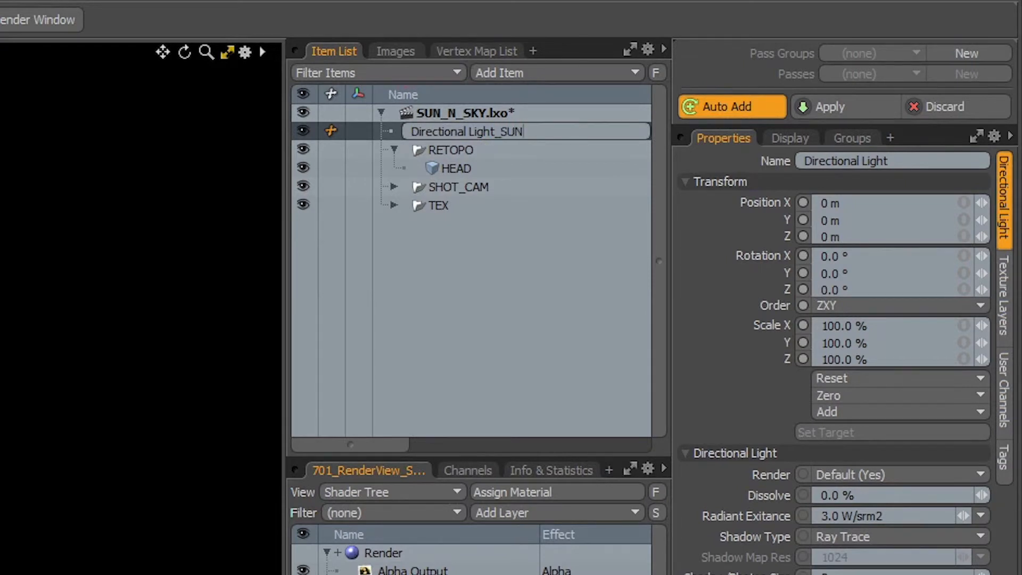
key(Return)
drag(1002, 418, 1010, 418)
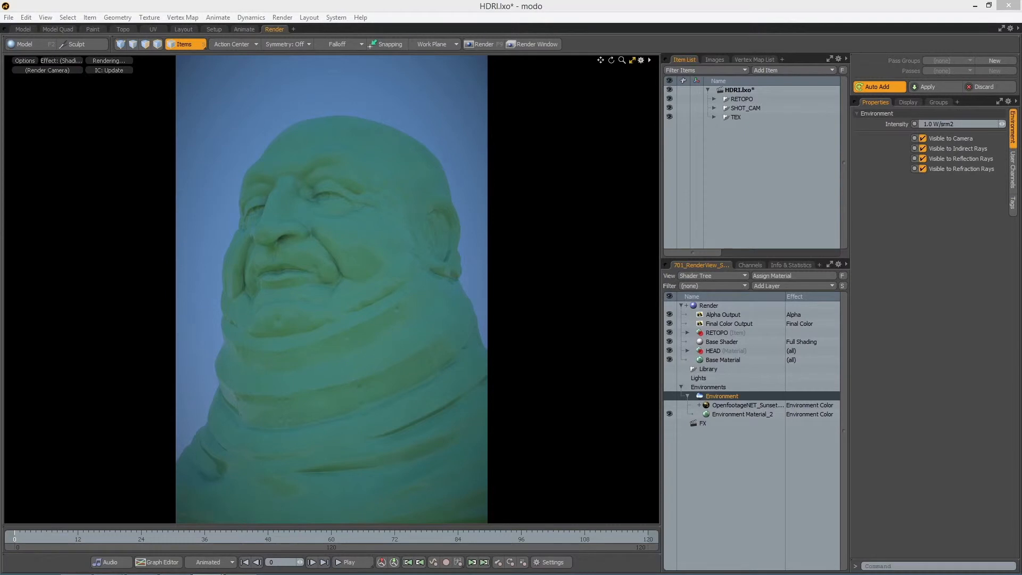
Open the preset browser at the Outdoor environments for the HDRI scene and bring up the options for Outdoor Probe 04
click(240, 276)
key(F6)
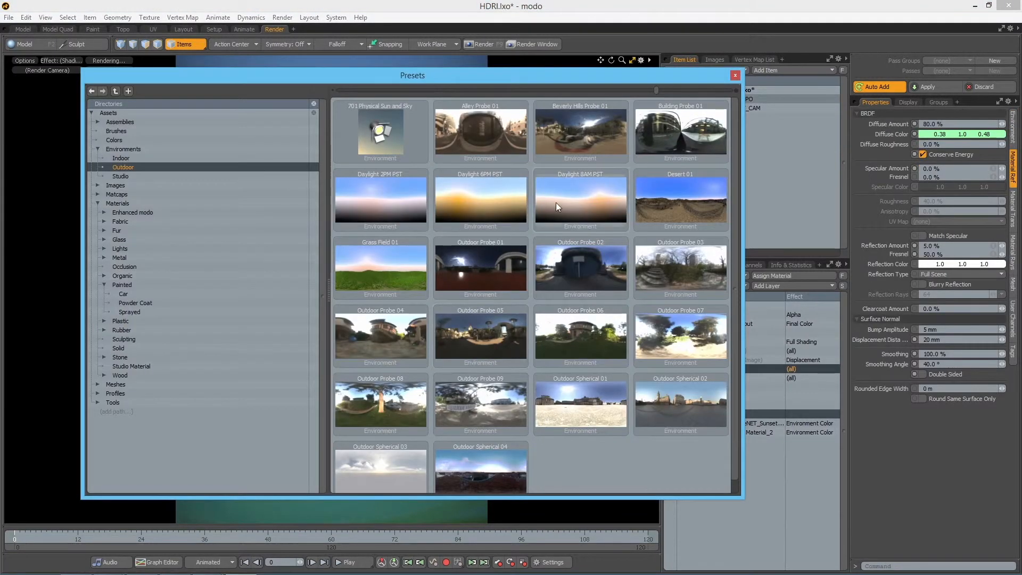
right_click(372, 344)
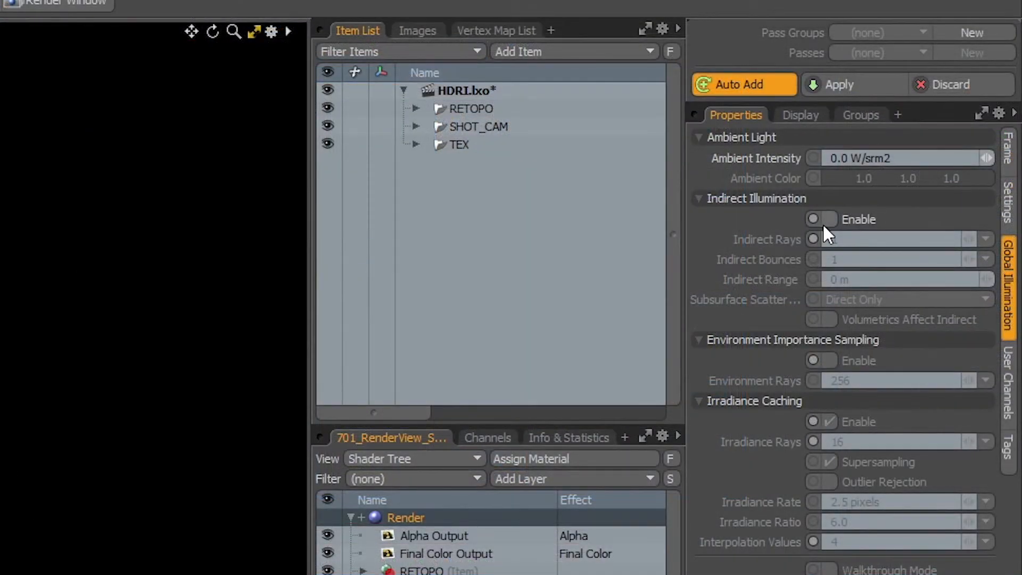
Enable Indirect Illumination for the HDRI scene and Environment Importance Sampling for the EIS armchair scene
click(823, 224)
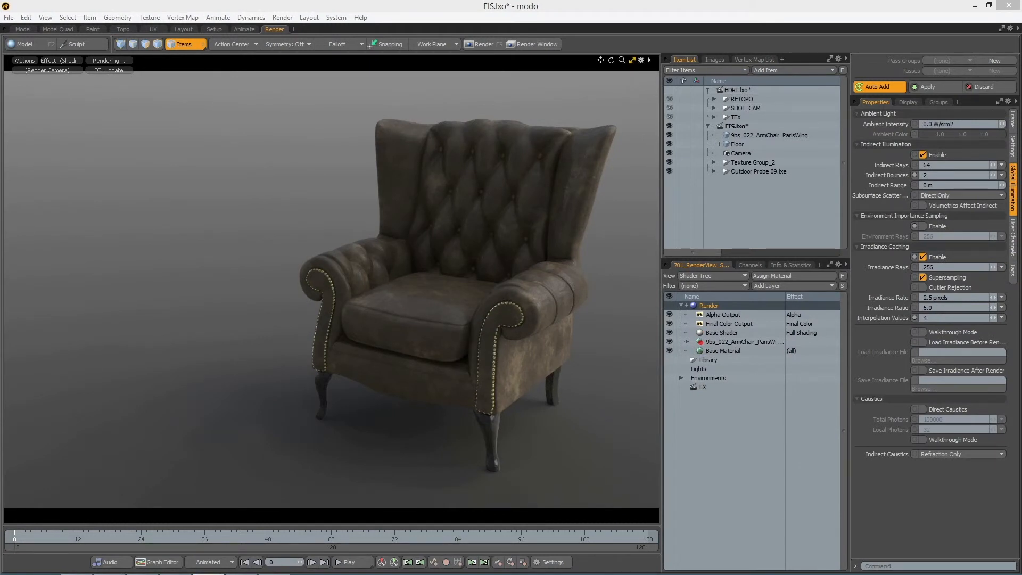
click(922, 227)
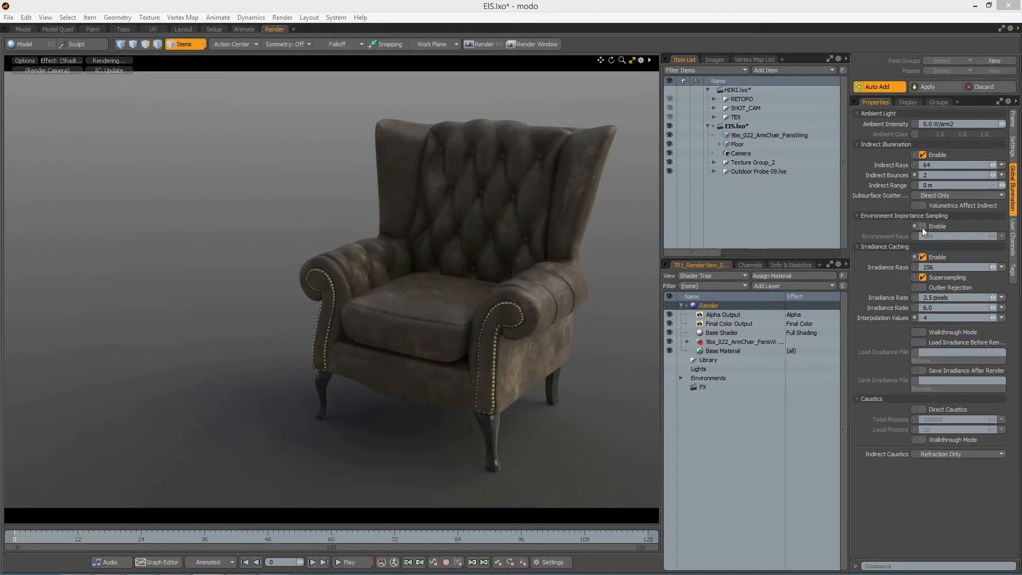